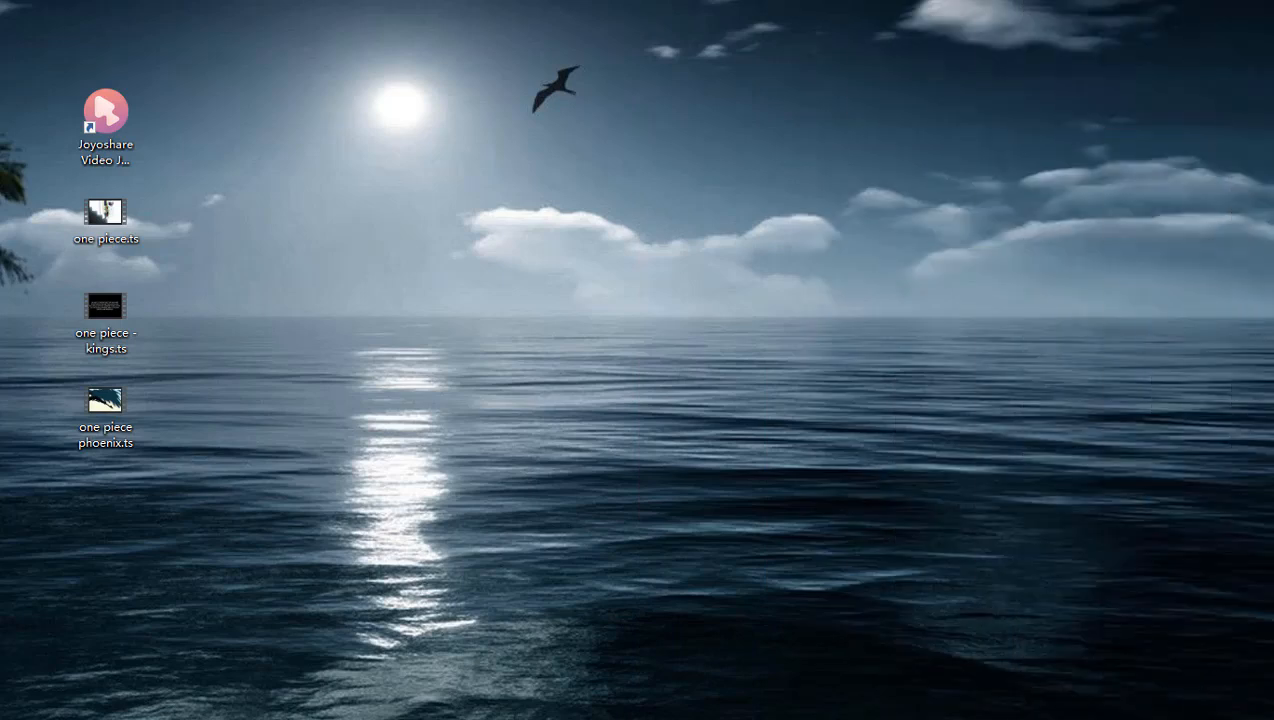
Launch Joyoshare Video Joiner and import the desktop files one piece.ts, one piece - kings.ts and one piece phoenix.ts.
{"action": "left_click", "coordinate": [107, 113]}
{"action": "double_click", "coordinate": [107, 113]}
{"action": "left_click_drag", "start_coordinate": [323, 108], "coordinate": [422, 33]}
{"action": "left_click", "coordinate": [108, 215]}
{"action": "left_click", "coordinate": [138, 325], "text": "ctrl"}
{"action": "left_click", "coordinate": [118, 410], "text": "ctrl"}
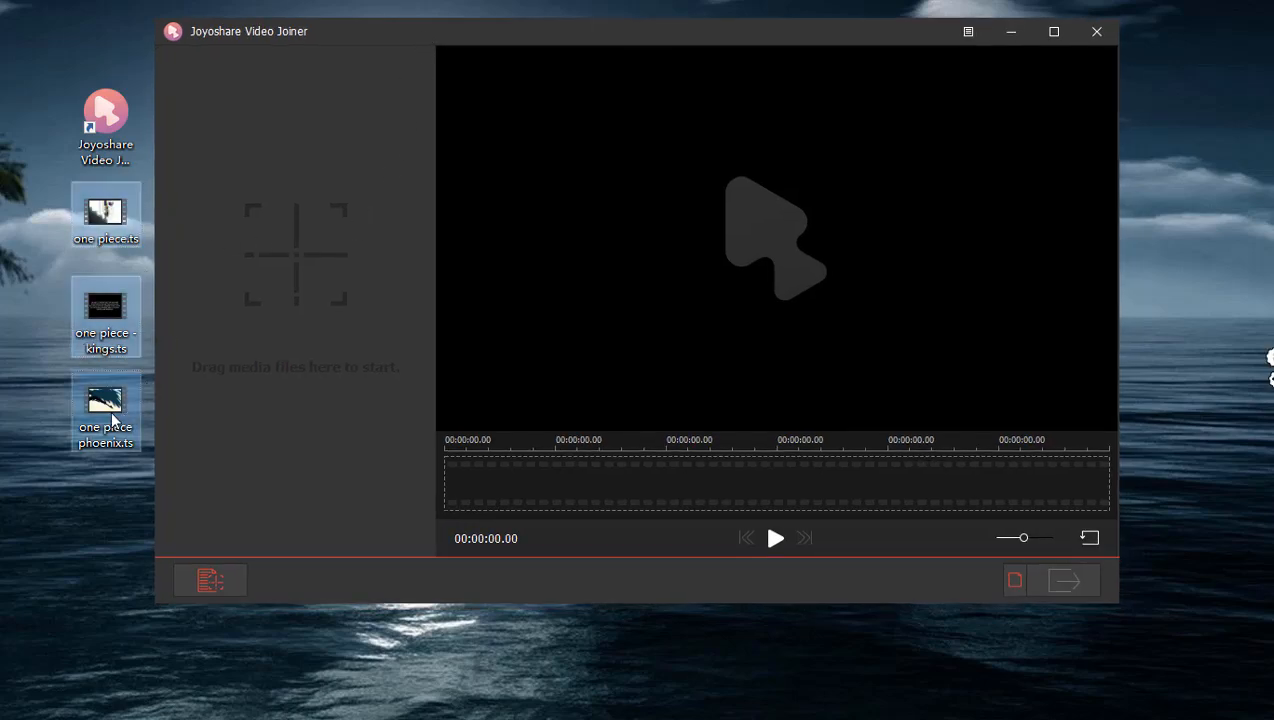
{"action": "left_click_drag", "start_coordinate": [116, 408], "coordinate": [285, 377]}
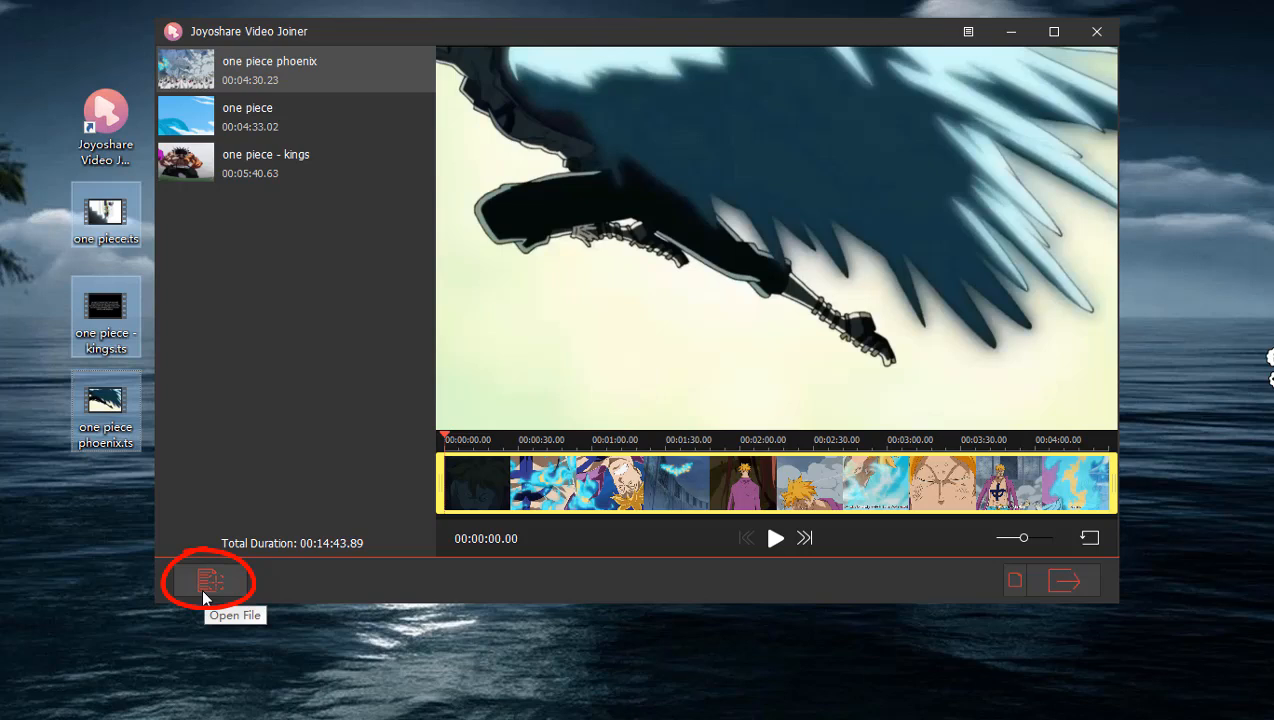
Open the output format settings and examine the customized quality presets and the audio, general, web, HD and device format categories.
{"action": "left_click", "coordinate": [1015, 585]}
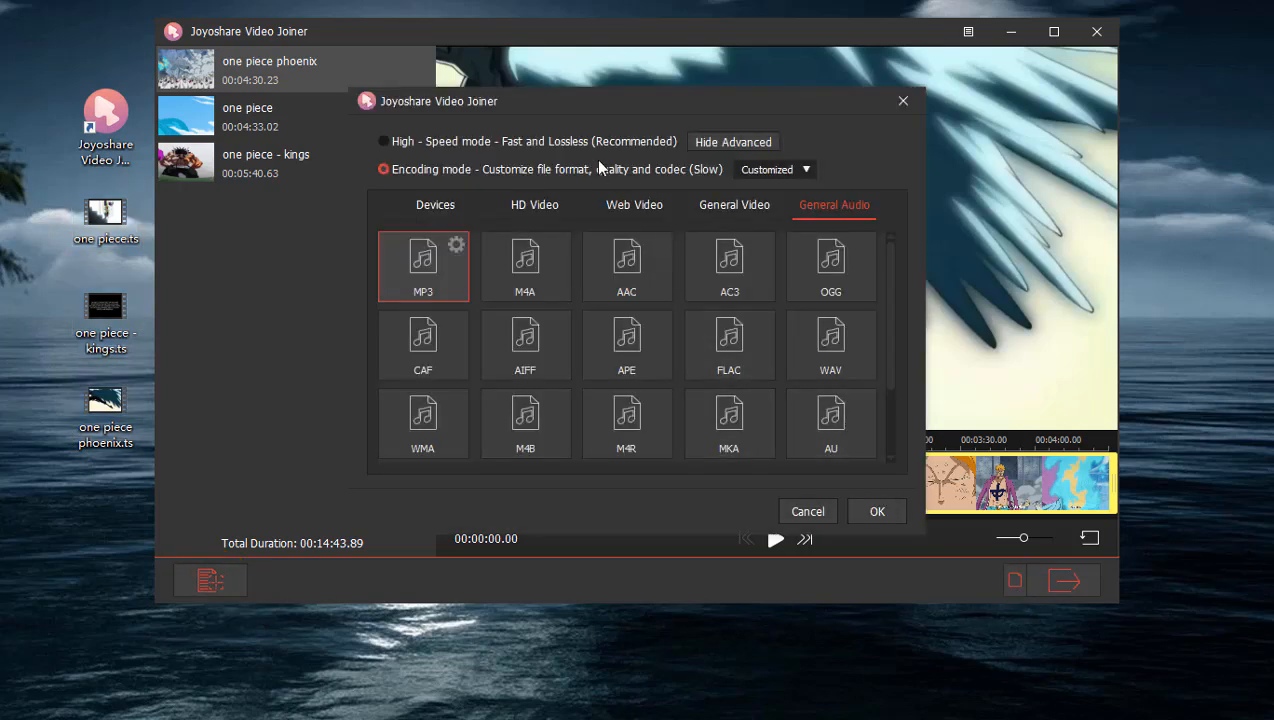
{"action": "left_click_drag", "start_coordinate": [568, 100], "coordinate": [567, 48]}
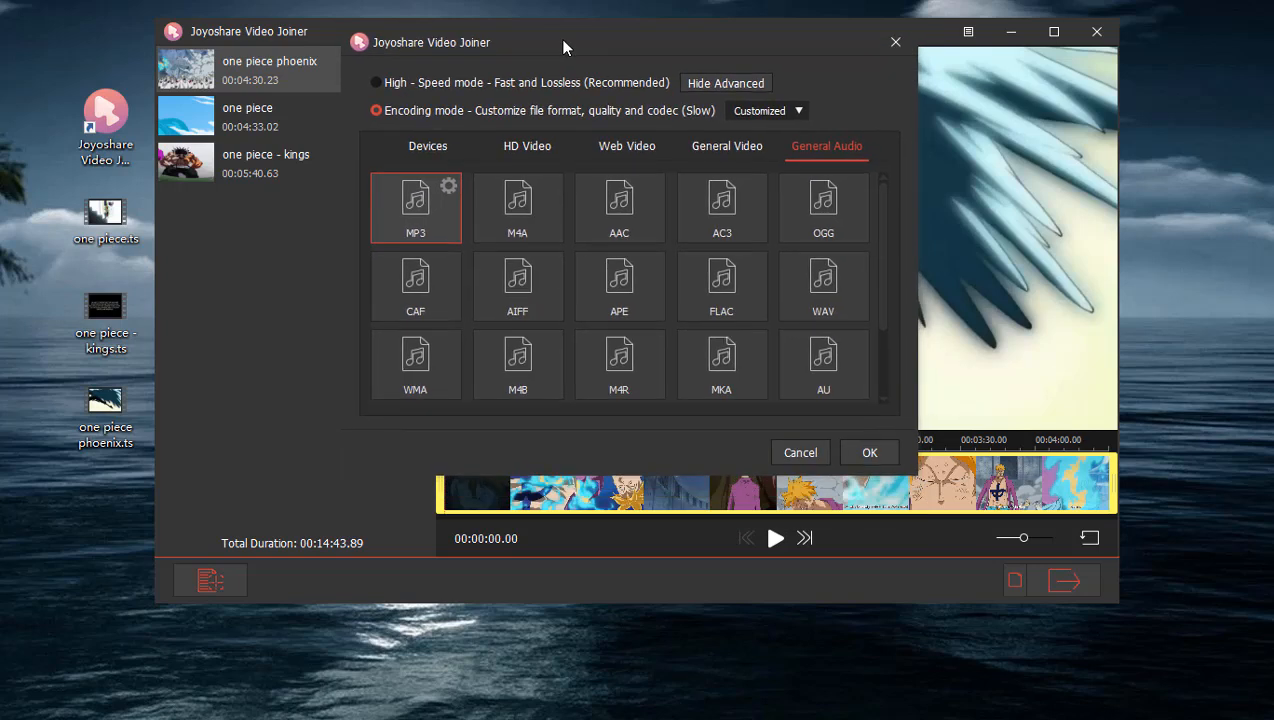
{"action": "left_click", "coordinate": [790, 116]}
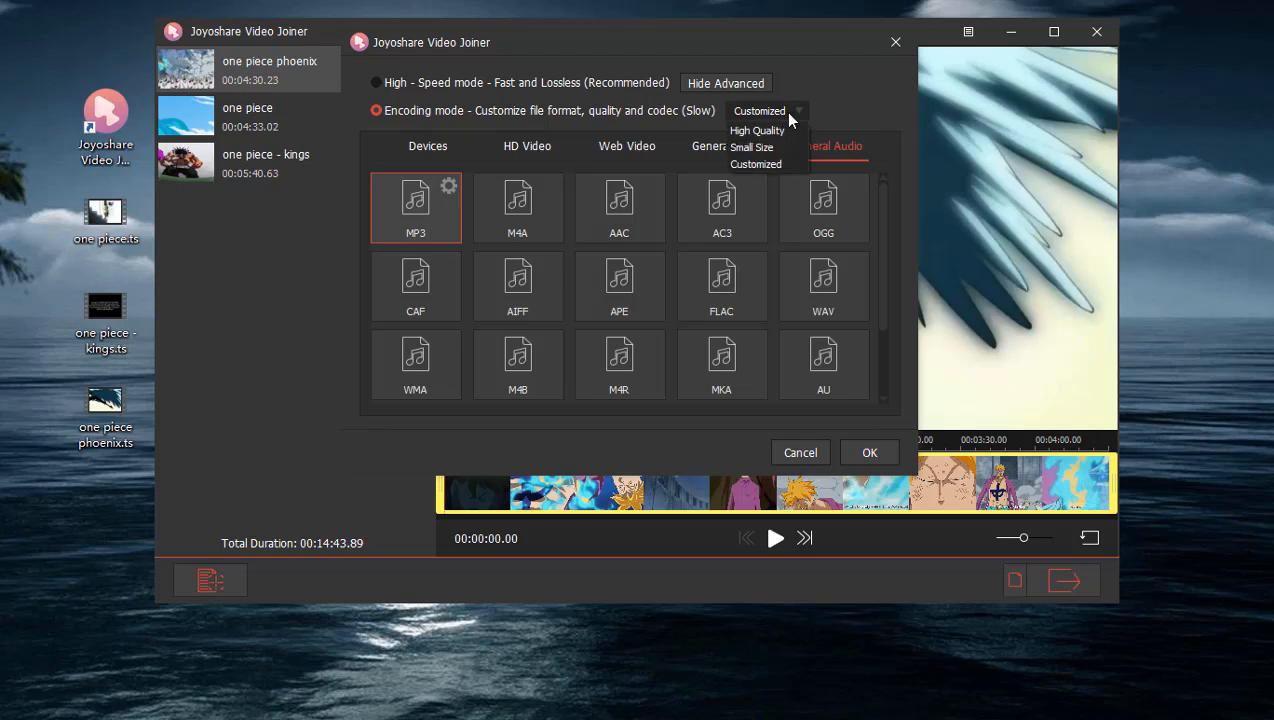
{"action": "left_click", "coordinate": [772, 166]}
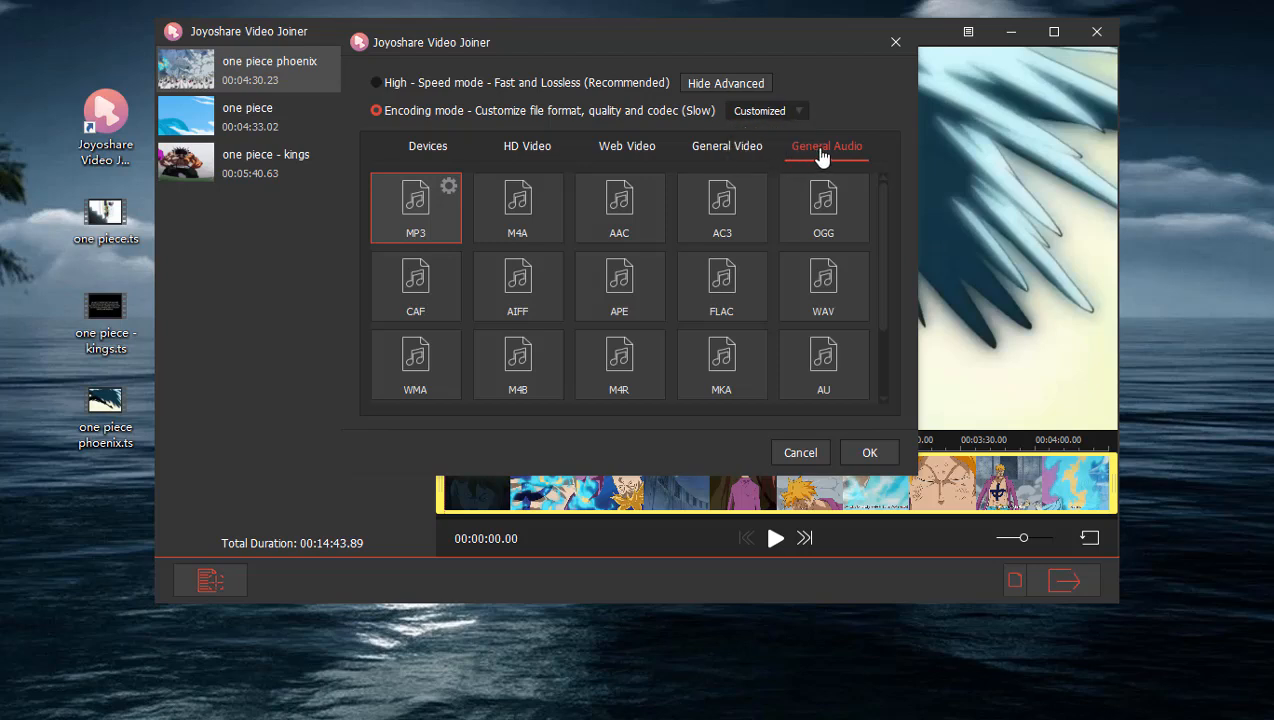
{"action": "left_click", "coordinate": [735, 160]}
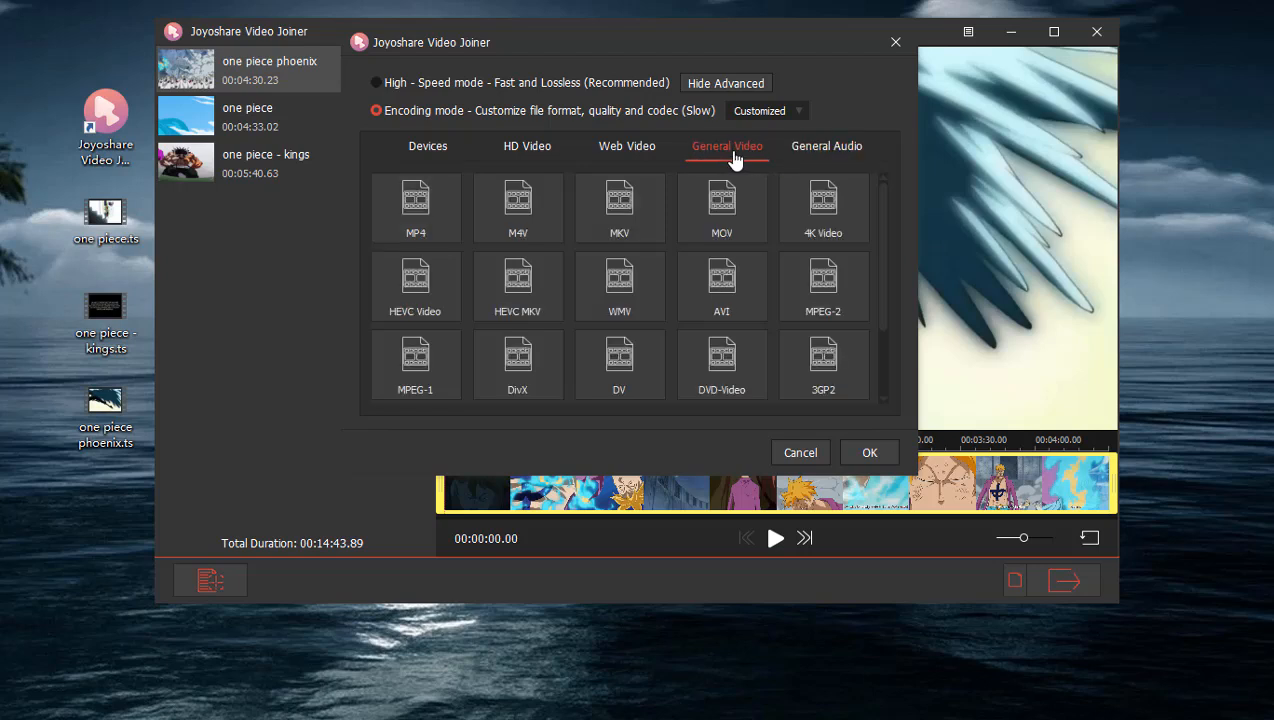
{"action": "left_click", "coordinate": [640, 160]}
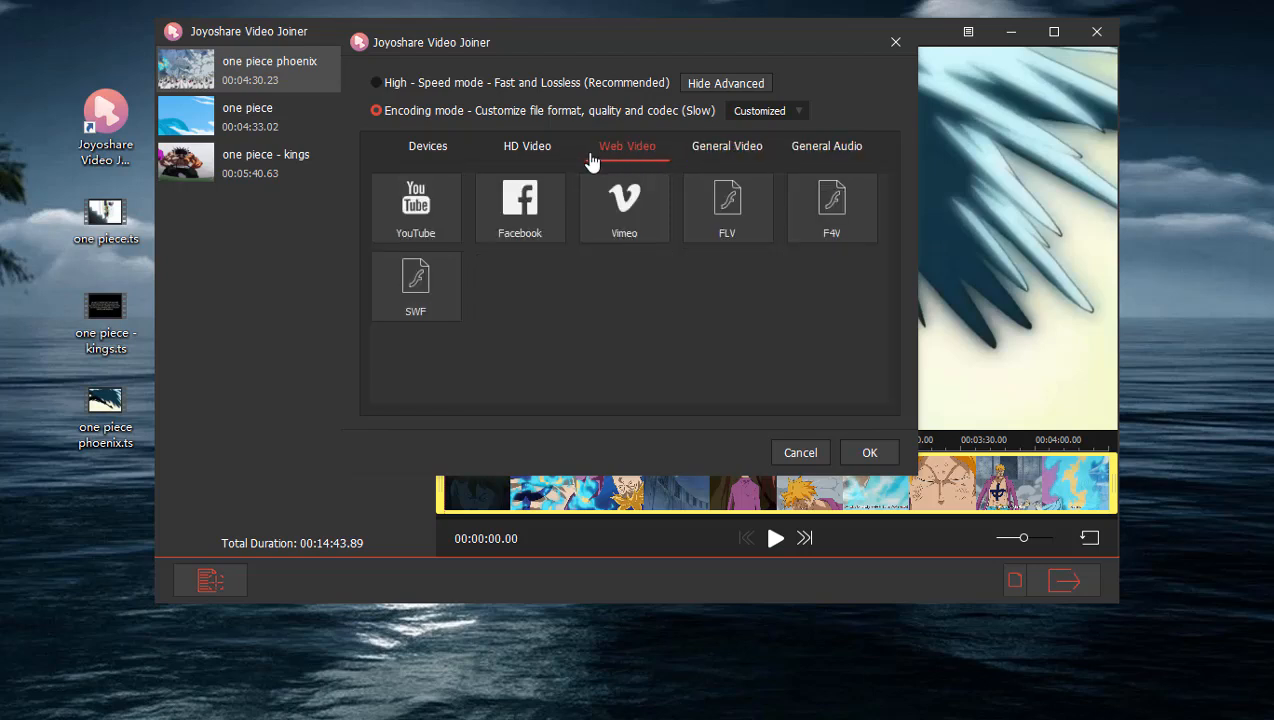
{"action": "left_click", "coordinate": [543, 162]}
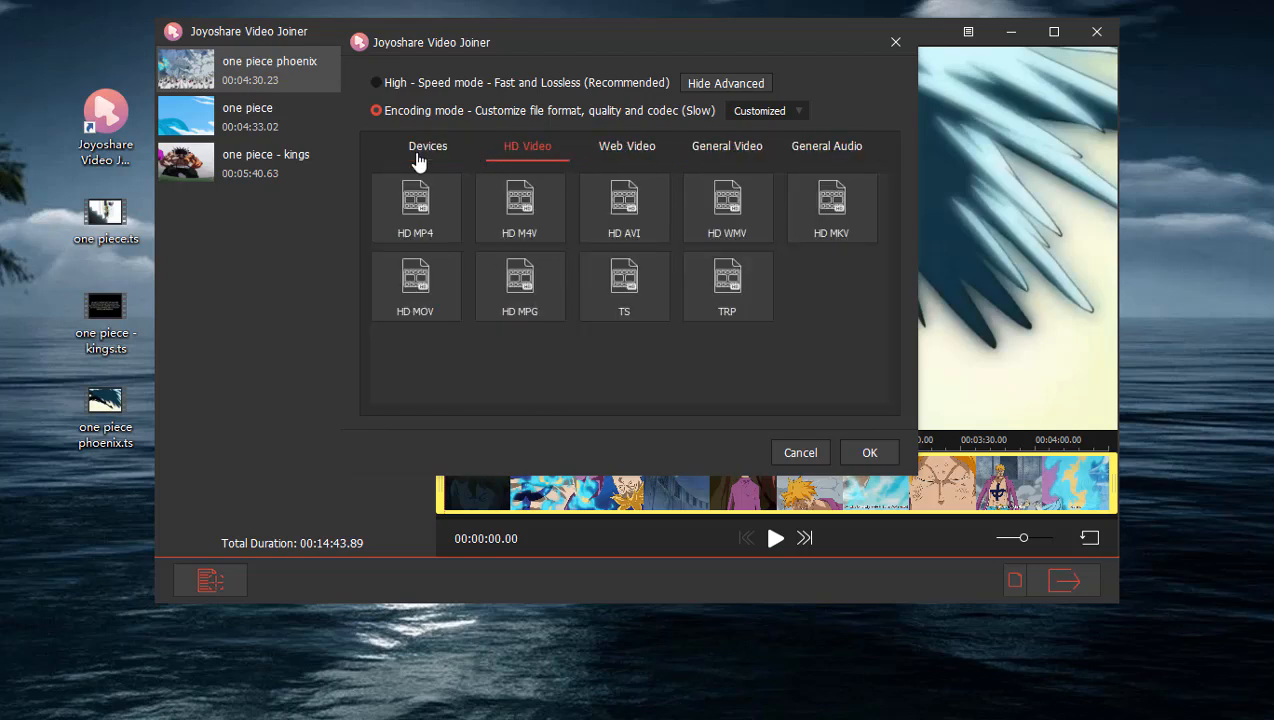
{"action": "left_click", "coordinate": [418, 161]}
Choose TS from the HD video formats as the output format and open its detailed encoding settings.
{"action": "left_click", "coordinate": [533, 155]}
{"action": "left_click", "coordinate": [630, 282]}
{"action": "left_click", "coordinate": [657, 266]}
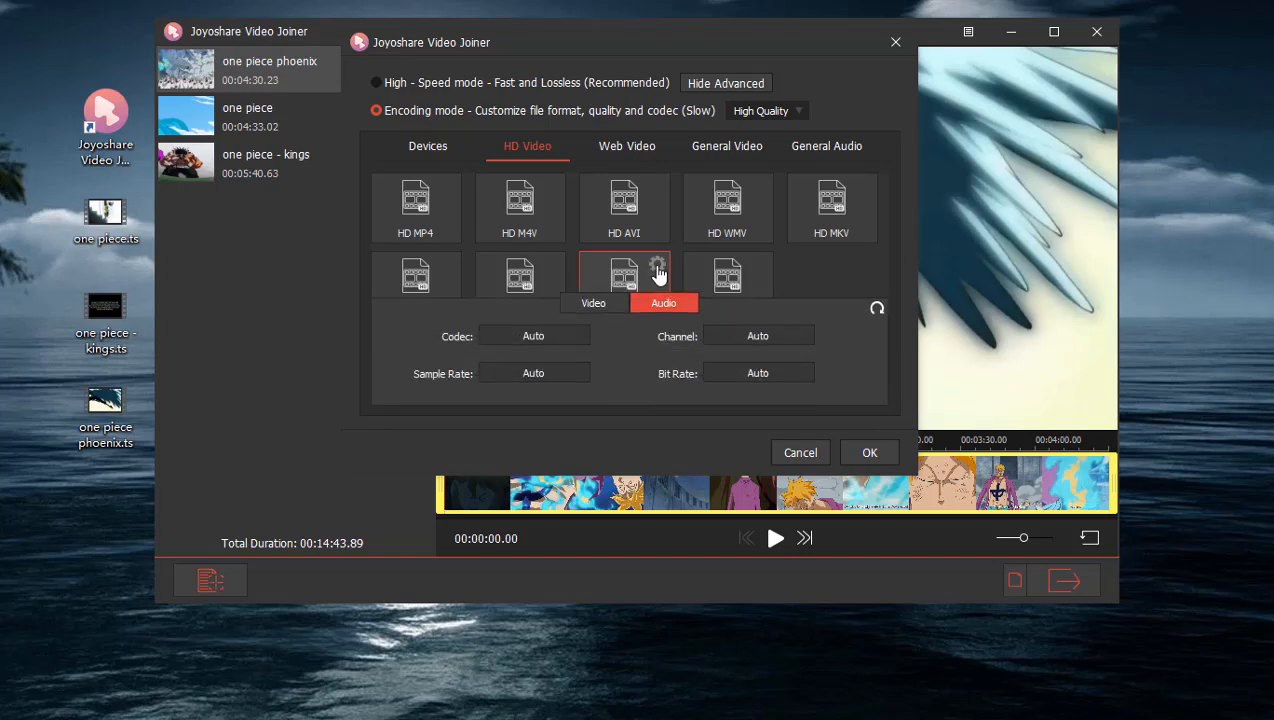
Examine the audio codec, channel, bit rate and sample rate options available for the TS output.
{"action": "left_click", "coordinate": [575, 340]}
{"action": "left_click", "coordinate": [578, 336]}
{"action": "left_click", "coordinate": [750, 337]}
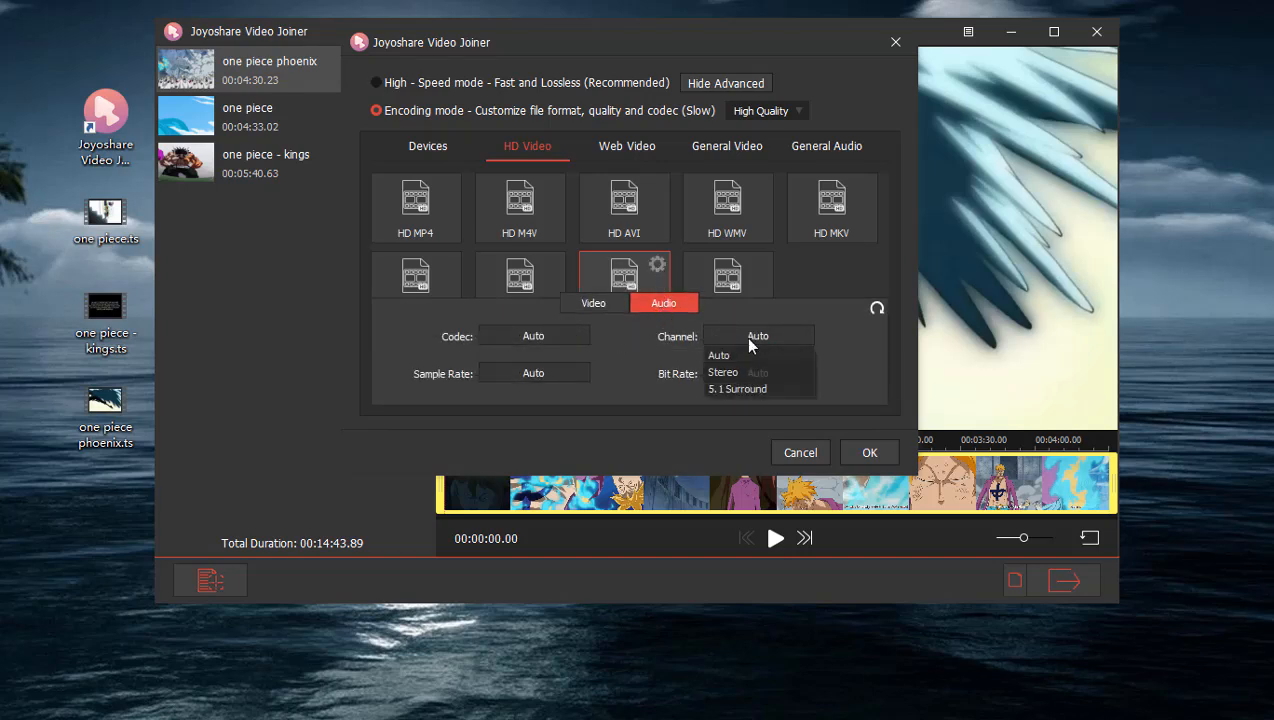
{"action": "left_click", "coordinate": [821, 339]}
{"action": "left_click", "coordinate": [780, 372]}
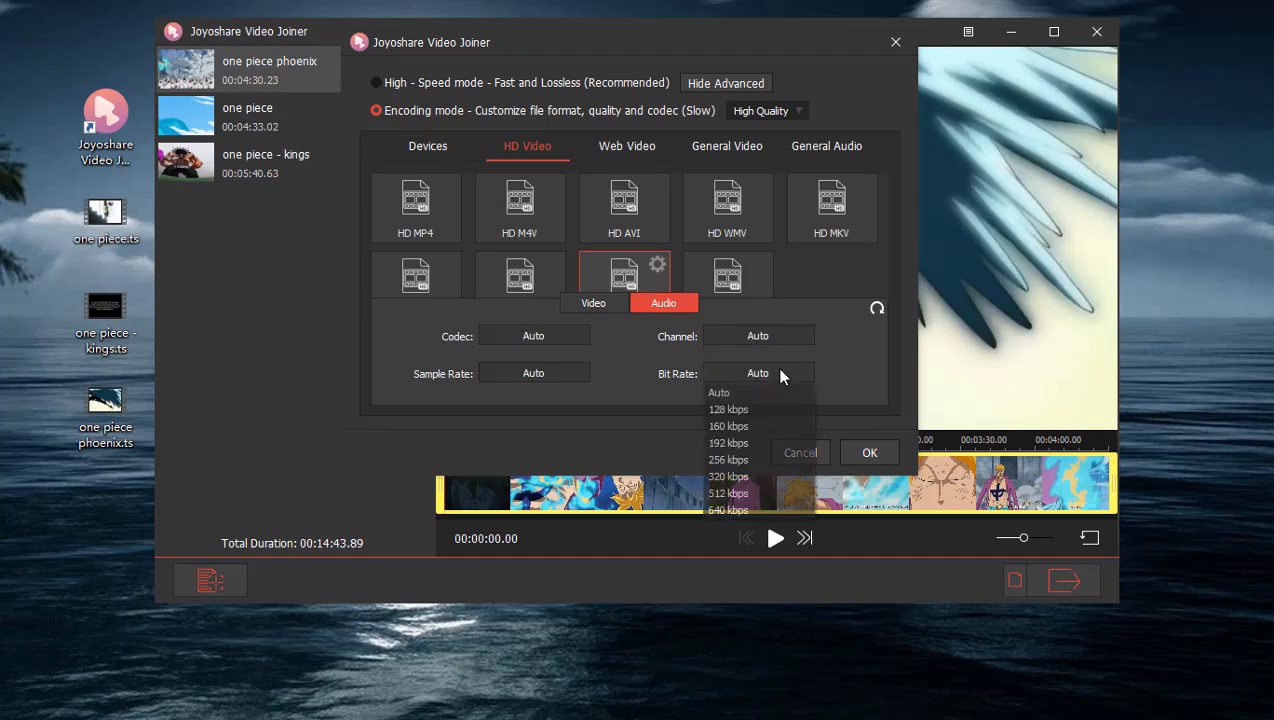
{"action": "left_click", "coordinate": [836, 365]}
{"action": "left_click", "coordinate": [569, 372]}
{"action": "left_click", "coordinate": [592, 306]}
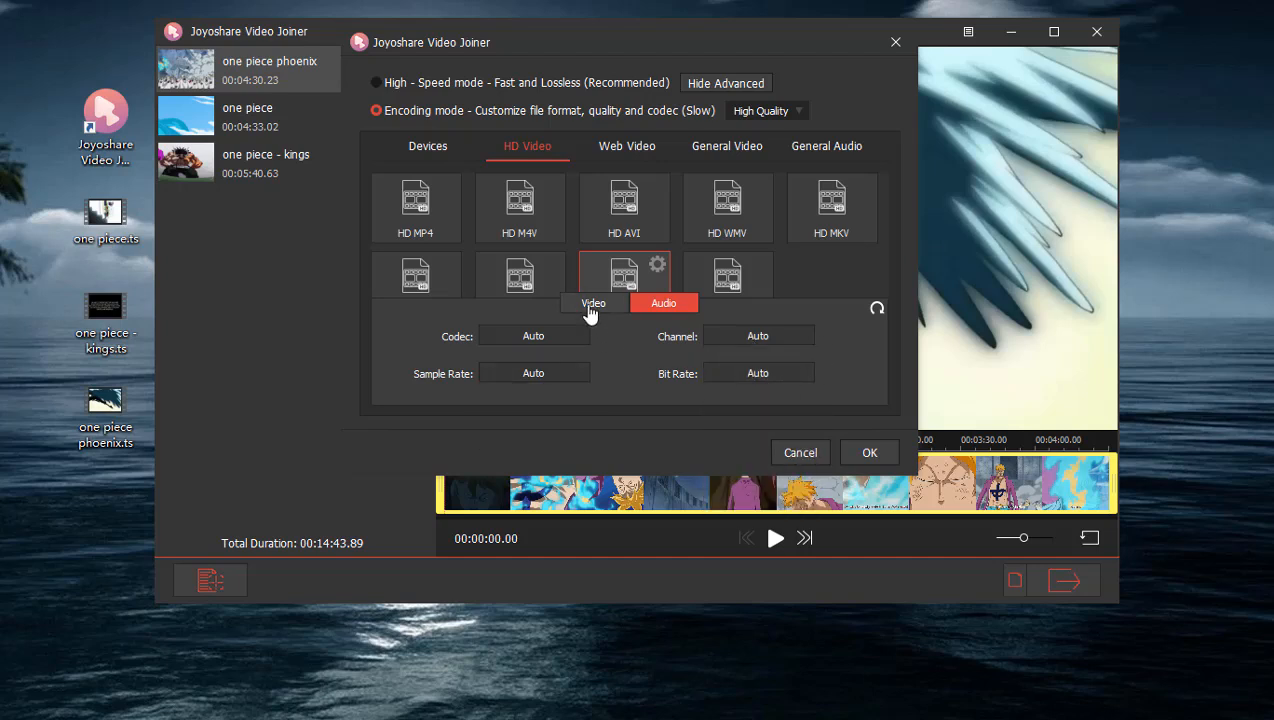
Set the TS video encoding to H264, 1920*1080 resolution, 30 fps and 8000 kbps, and confirm the output settings.
{"action": "left_click", "coordinate": [592, 304]}
{"action": "left_click", "coordinate": [561, 340]}
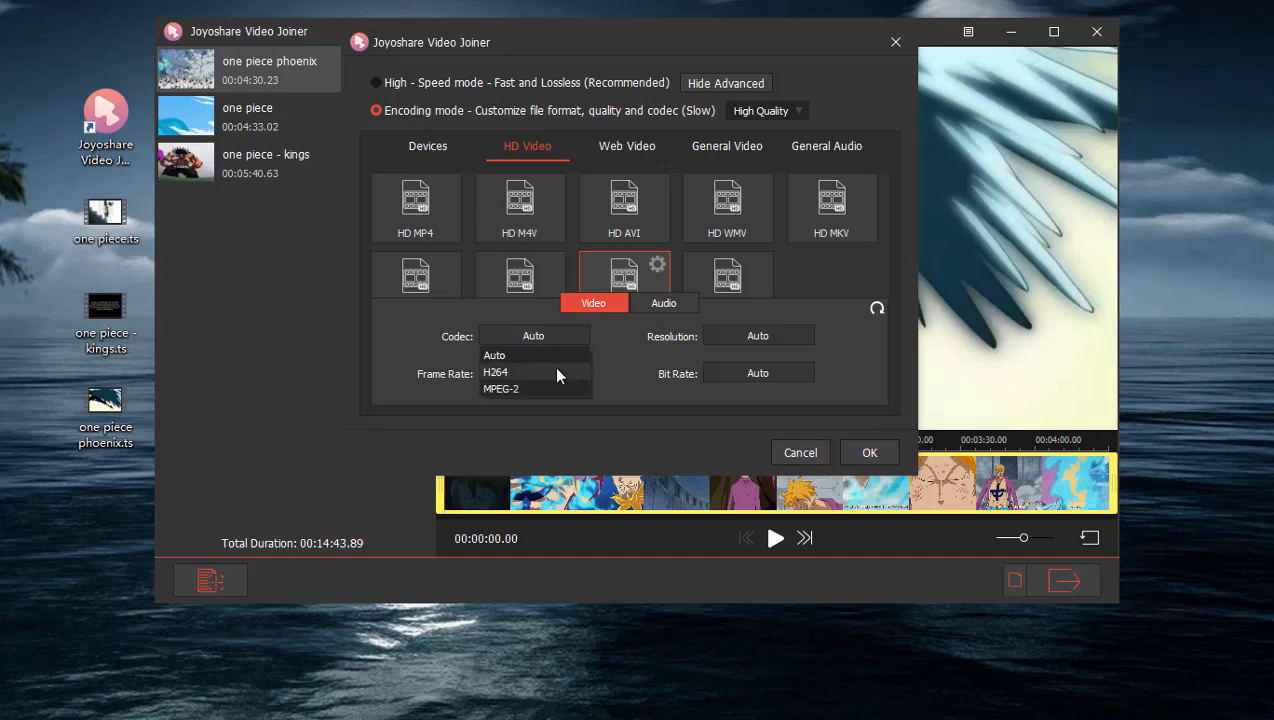
{"action": "left_click", "coordinate": [553, 368]}
{"action": "left_click", "coordinate": [777, 335]}
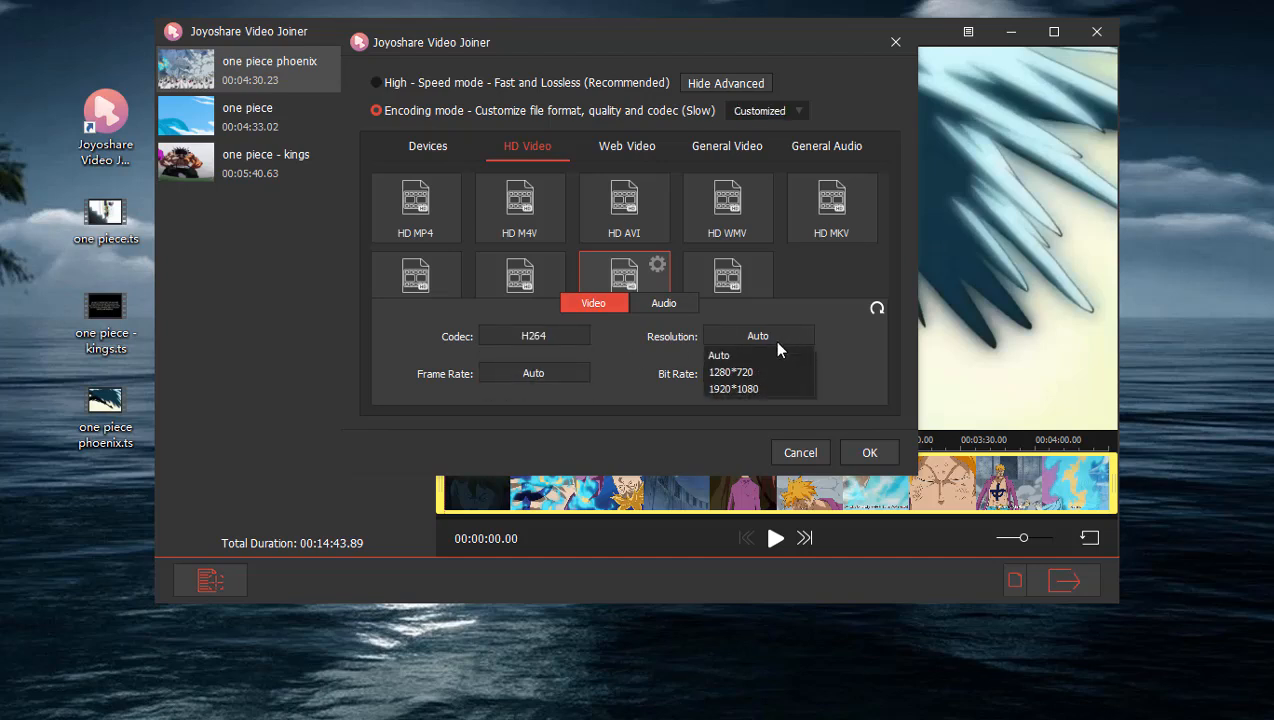
{"action": "left_click", "coordinate": [764, 387]}
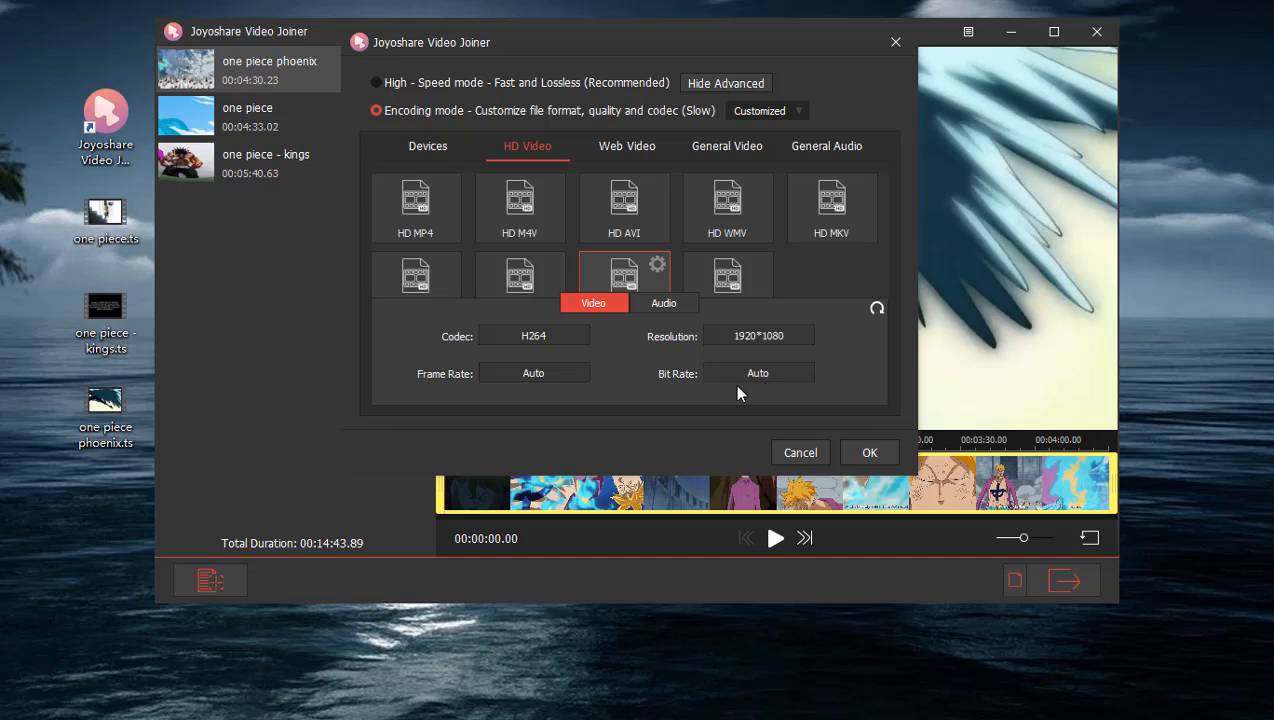
{"action": "left_click", "coordinate": [560, 376]}
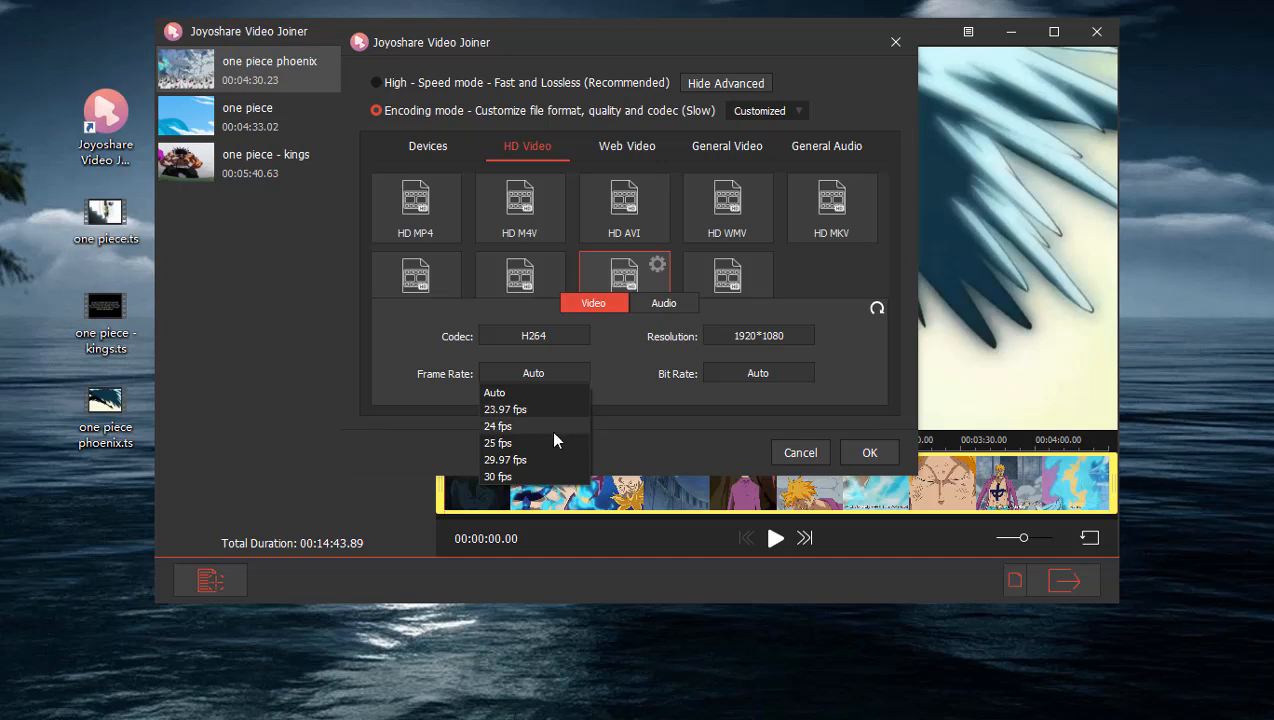
{"action": "left_click", "coordinate": [544, 470]}
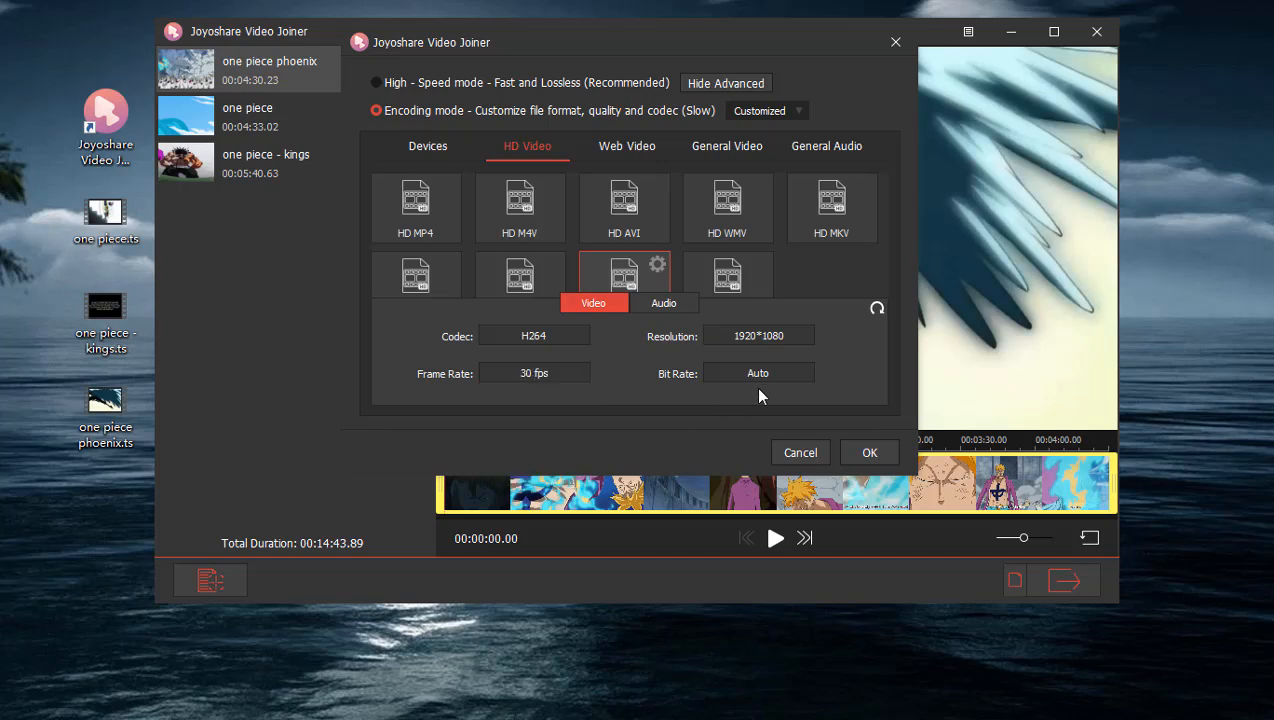
{"action": "left_click", "coordinate": [783, 378]}
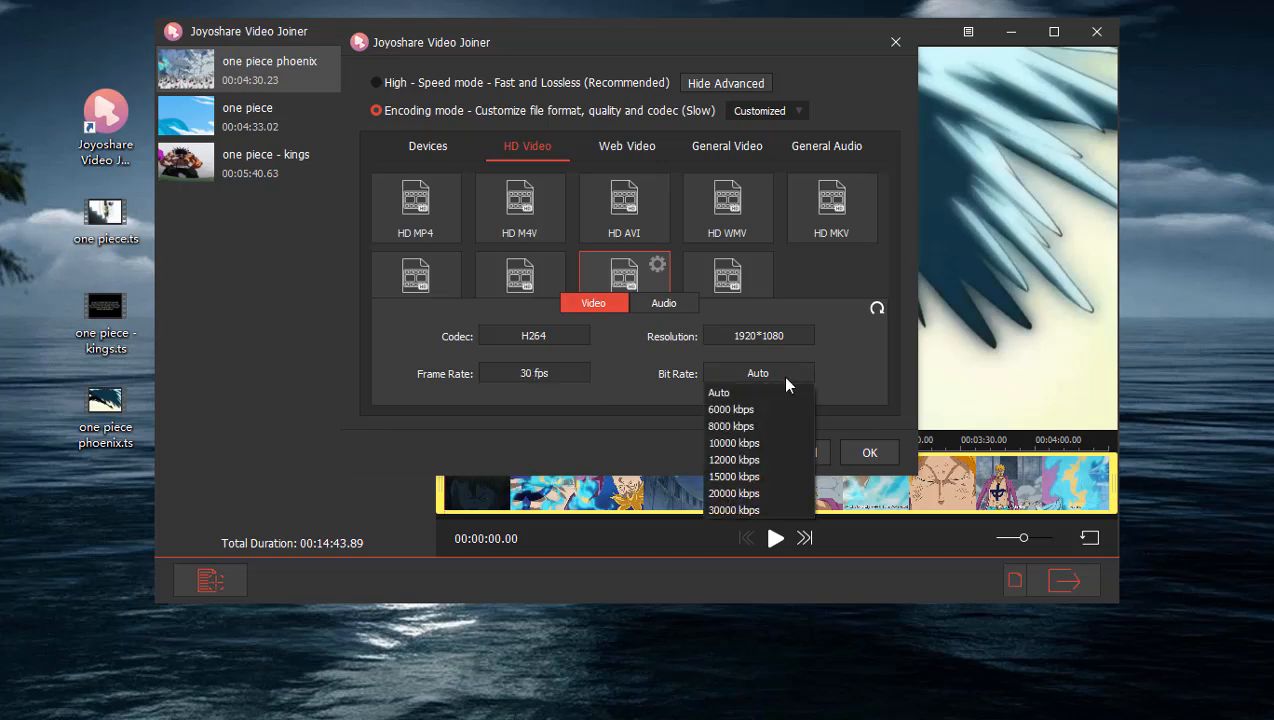
{"action": "left_click", "coordinate": [767, 425]}
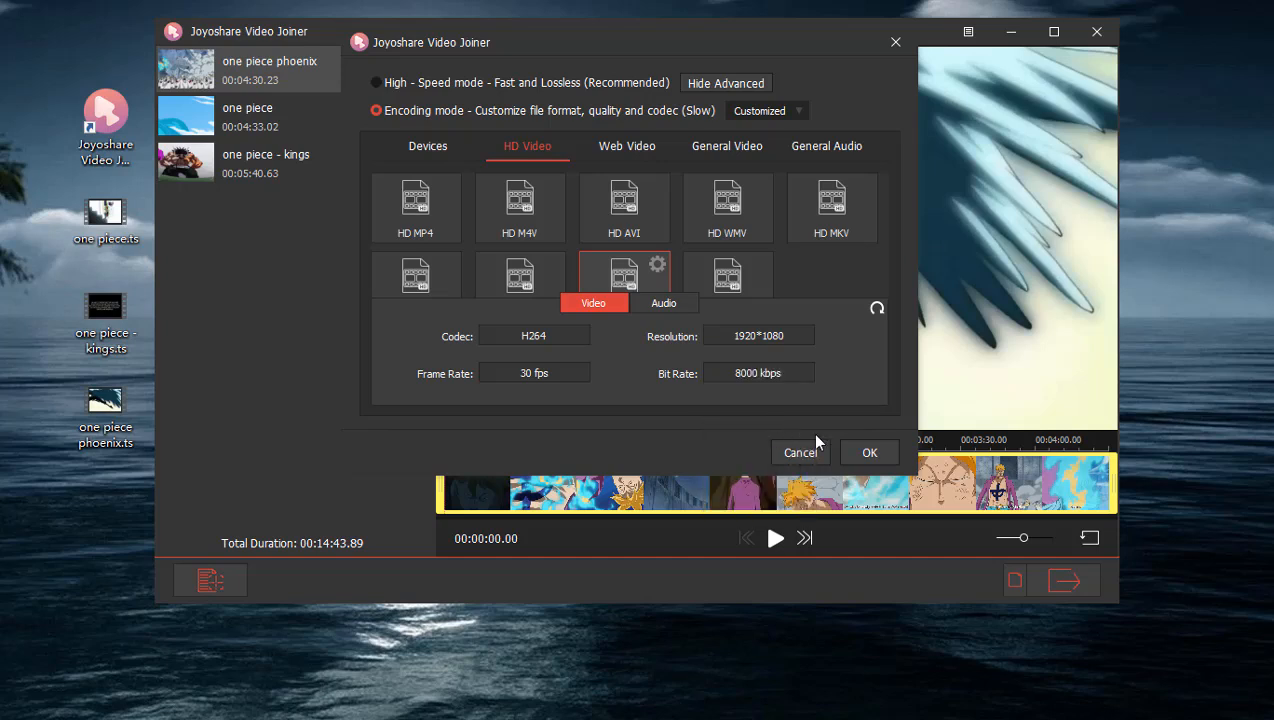
{"action": "left_click", "coordinate": [870, 455]}
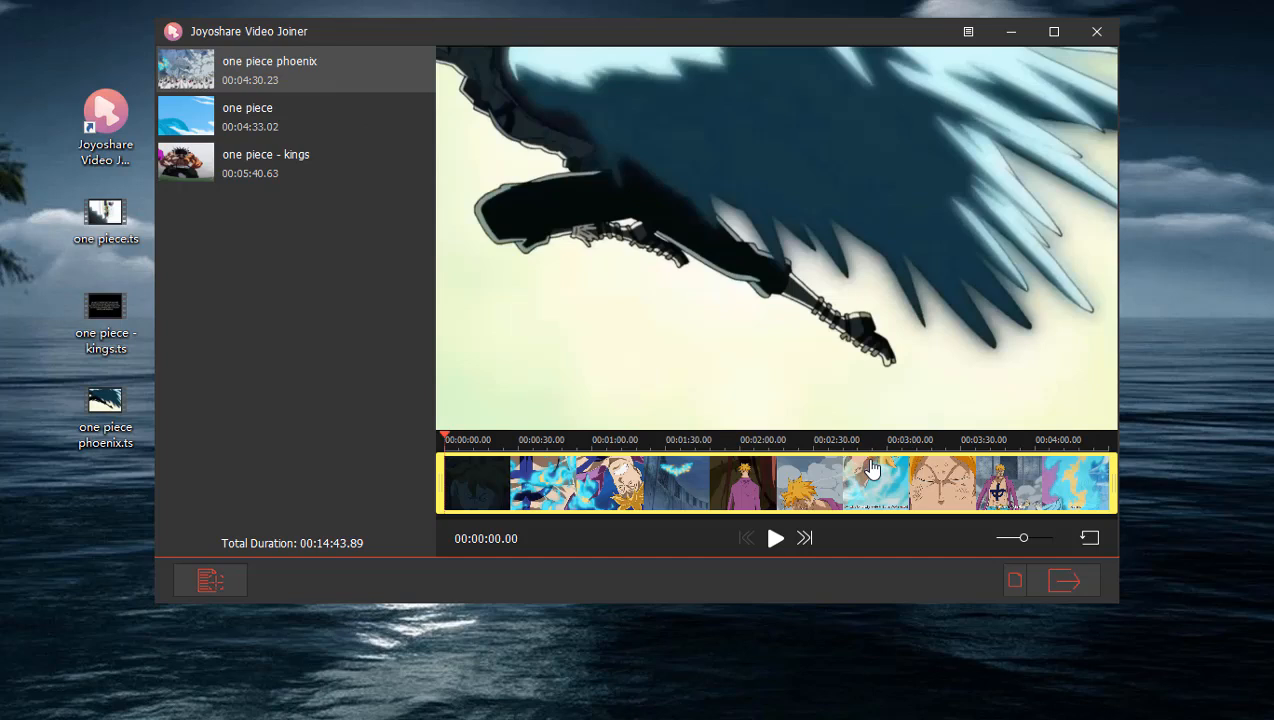
Open the one piece phoenix clip for editing and cut off about the first 12.5 seconds.
{"action": "mouse_move", "coordinate": [317, 75]}
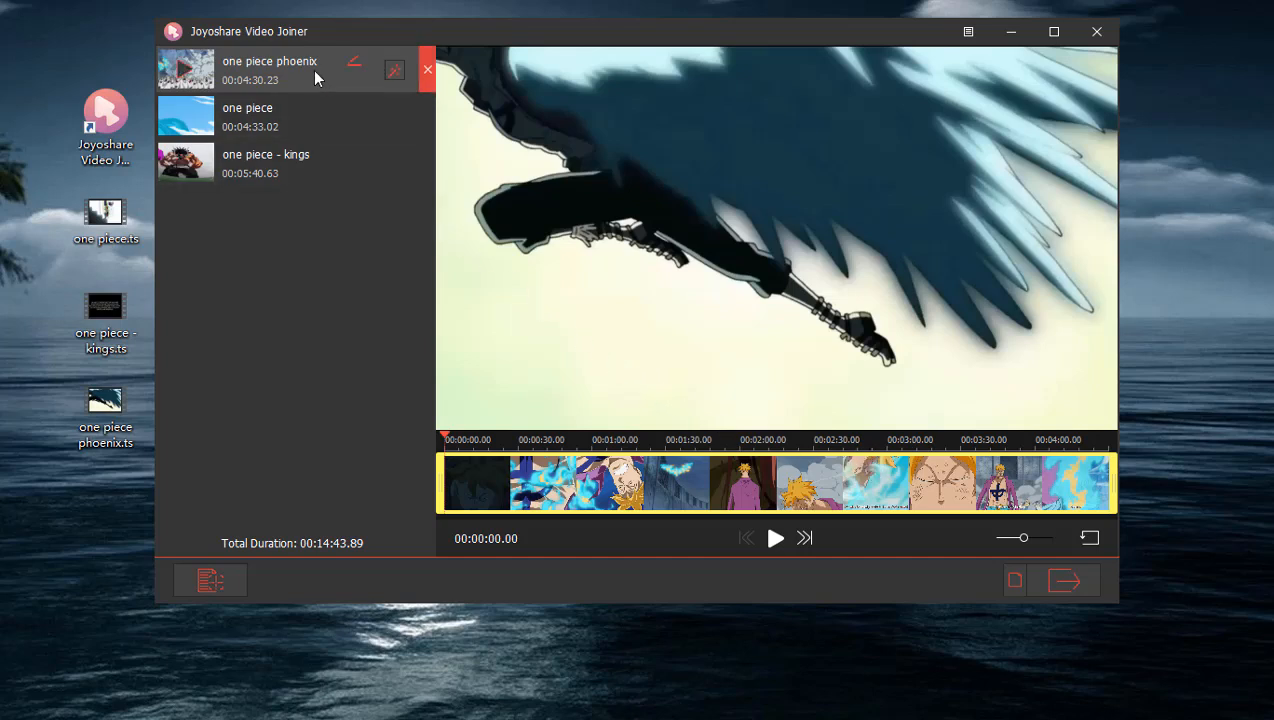
{"action": "left_click", "coordinate": [394, 72]}
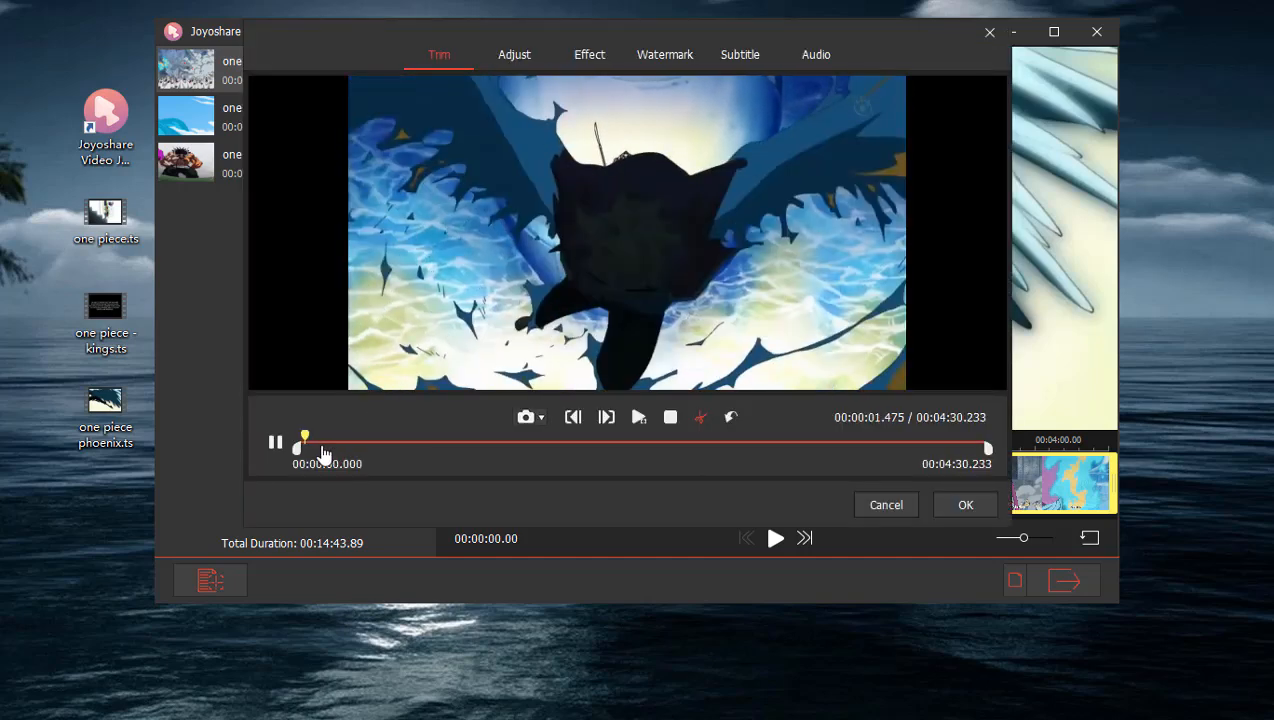
{"action": "left_click_drag", "start_coordinate": [298, 456], "coordinate": [330, 450]}
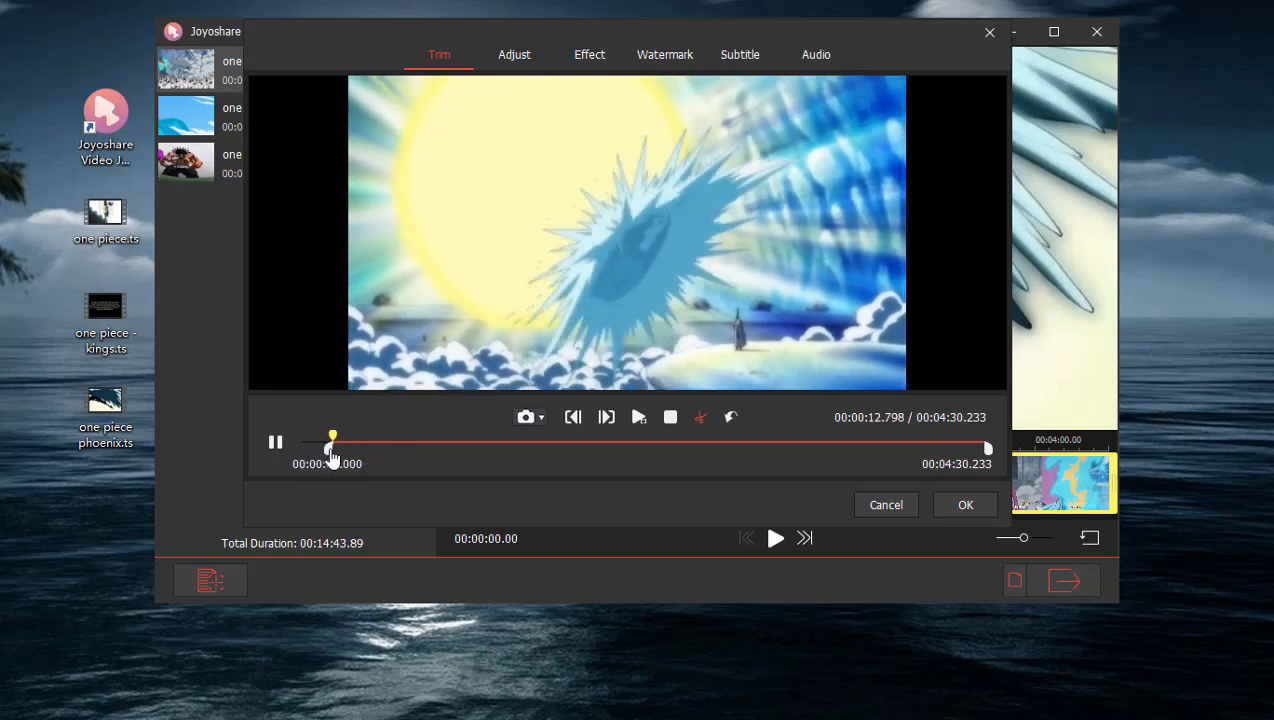
{"action": "left_click", "coordinate": [698, 420]}
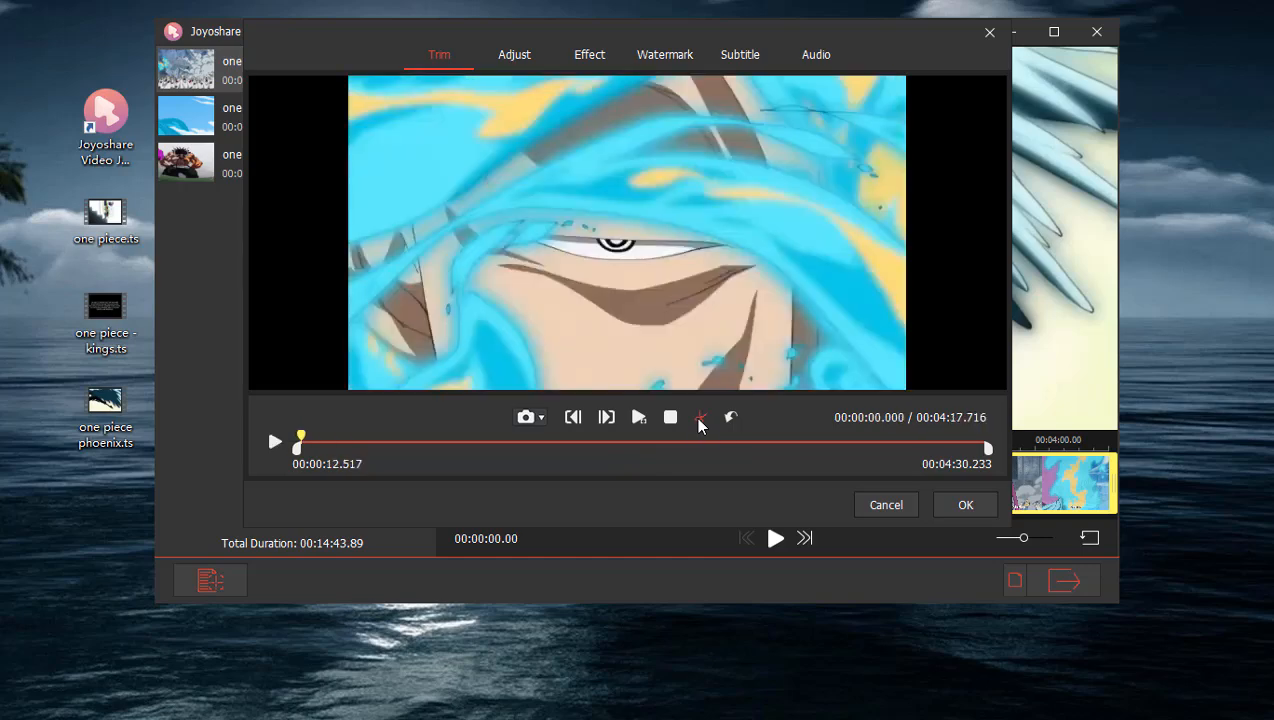
Crop all four edges of the clip slightly inward to an area of about 1236 x 676.
{"action": "left_click", "coordinate": [514, 56]}
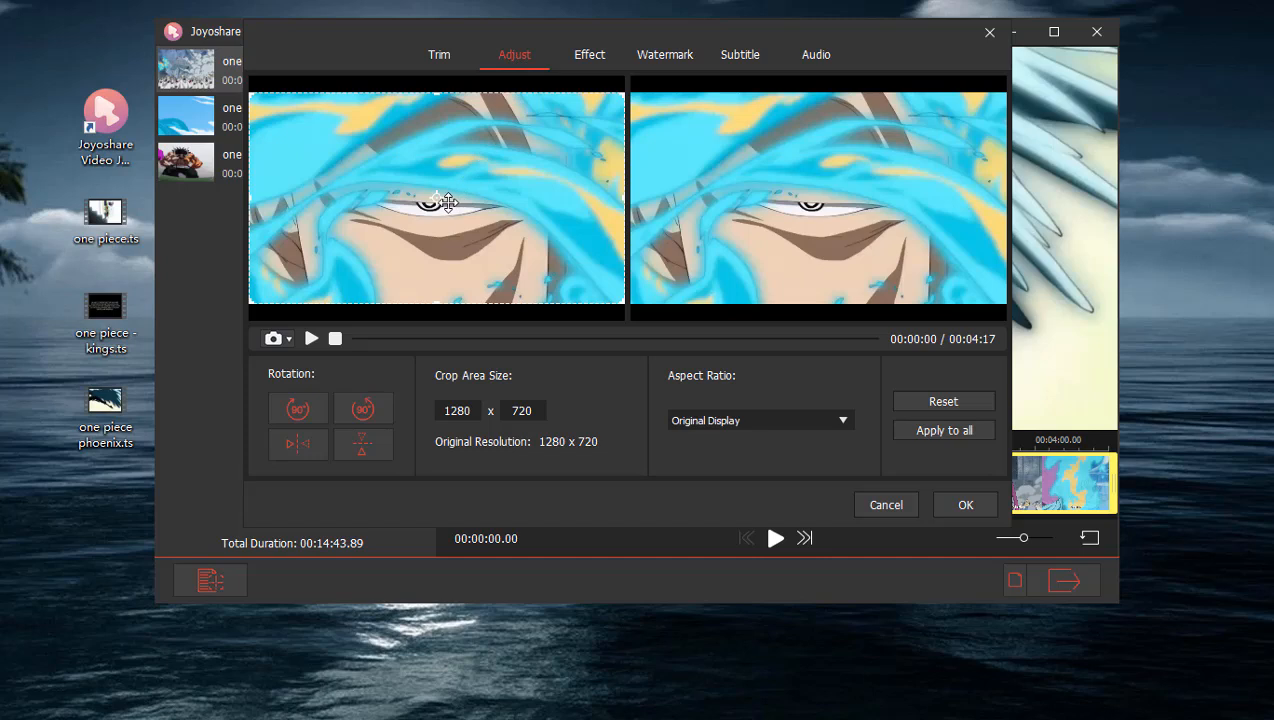
{"action": "left_click_drag", "start_coordinate": [427, 305], "coordinate": [433, 296]}
{"action": "left_click_drag", "start_coordinate": [622, 190], "coordinate": [617, 190]}
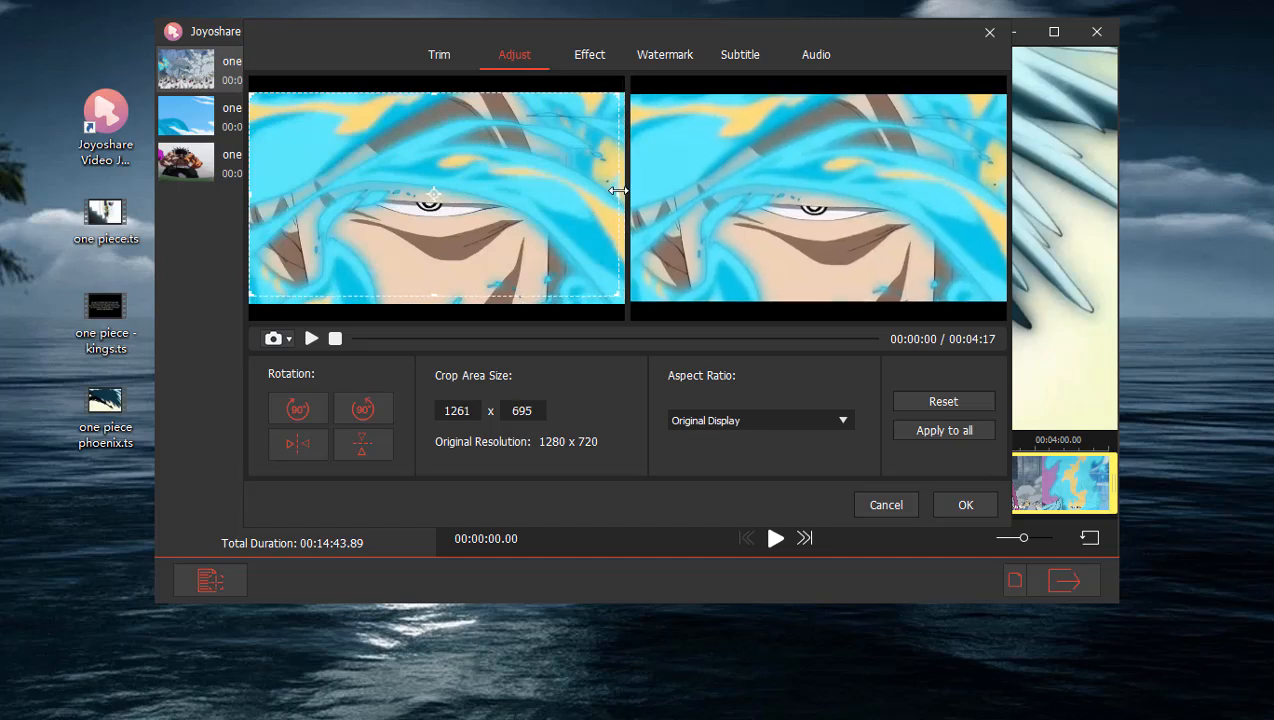
{"action": "left_click_drag", "start_coordinate": [435, 91], "coordinate": [435, 98]}
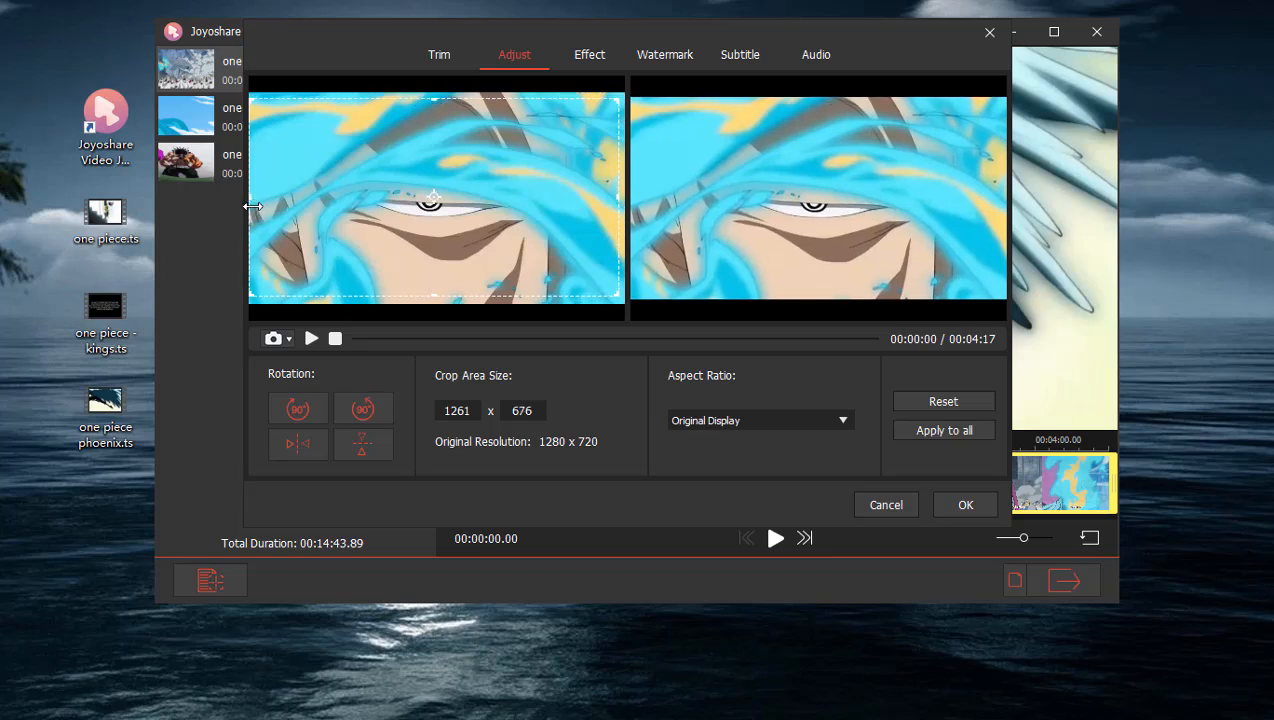
{"action": "left_click_drag", "start_coordinate": [252, 199], "coordinate": [258, 197]}
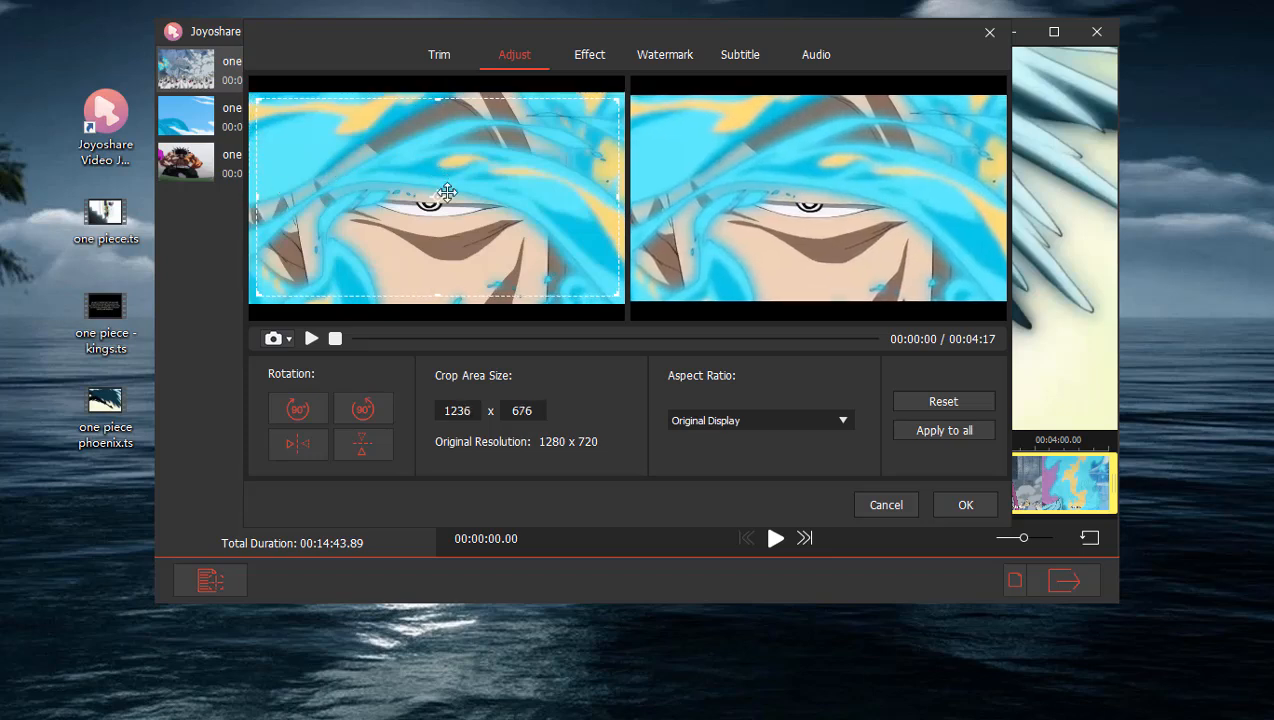
Toggle the clip's horizontal flip on and off again, and set the aspect ratio to Original Resolution.
{"action": "left_click", "coordinate": [305, 444]}
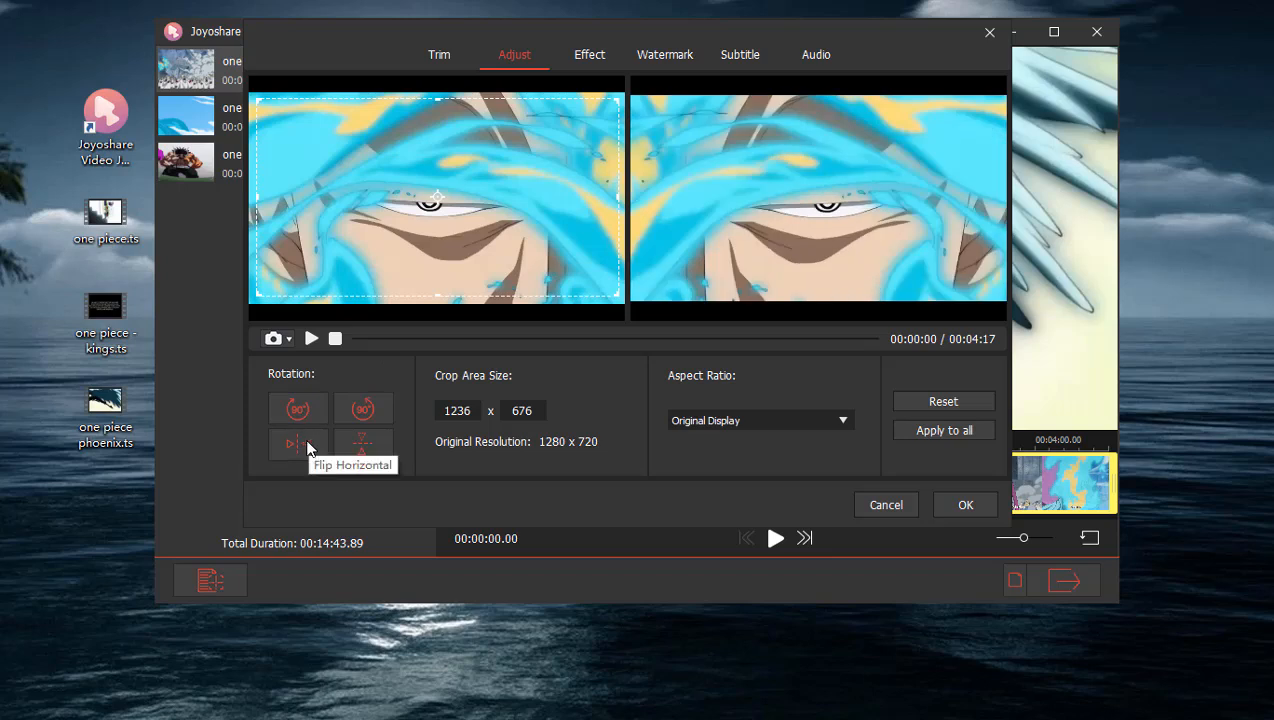
{"action": "left_click", "coordinate": [305, 447]}
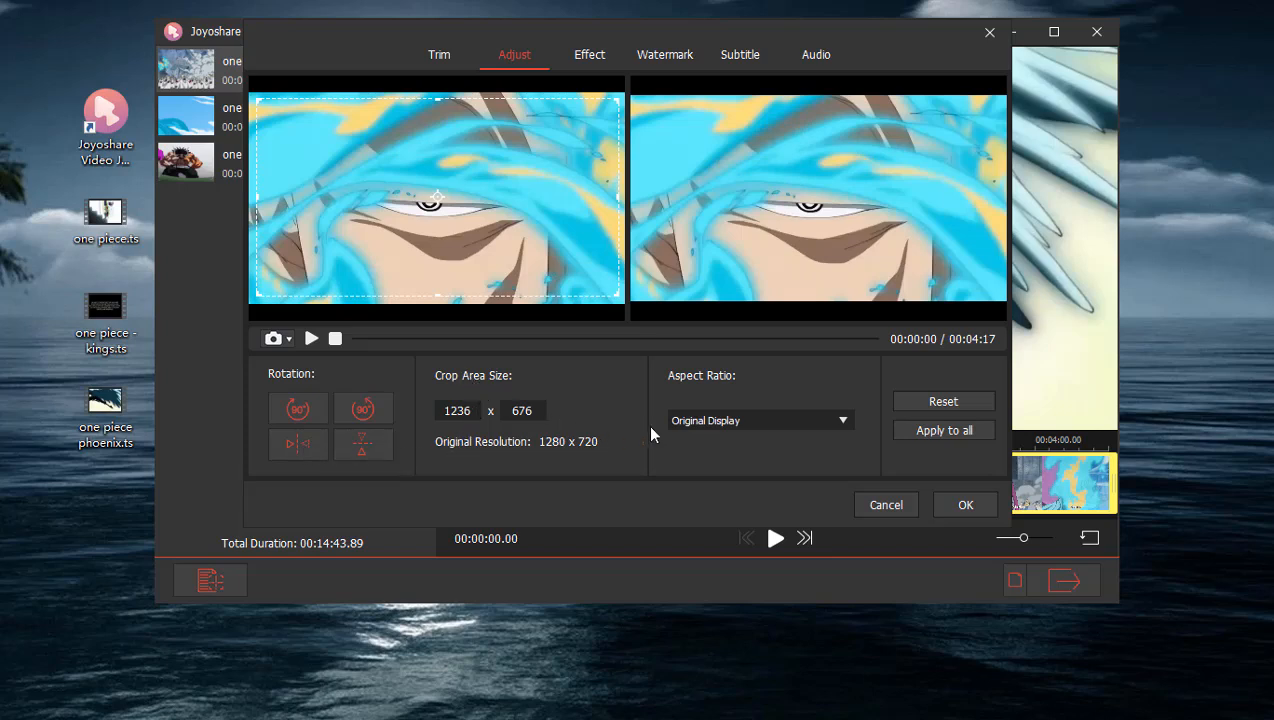
{"action": "left_click", "coordinate": [755, 428]}
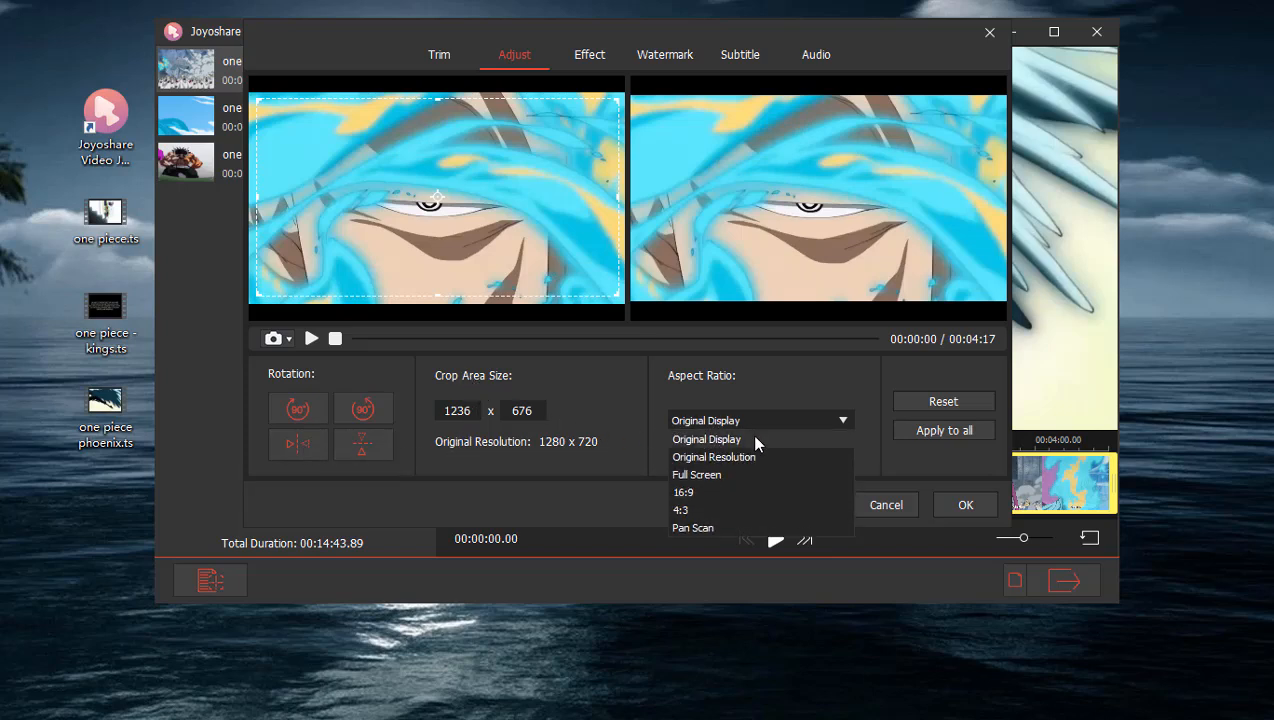
{"action": "left_click", "coordinate": [753, 456]}
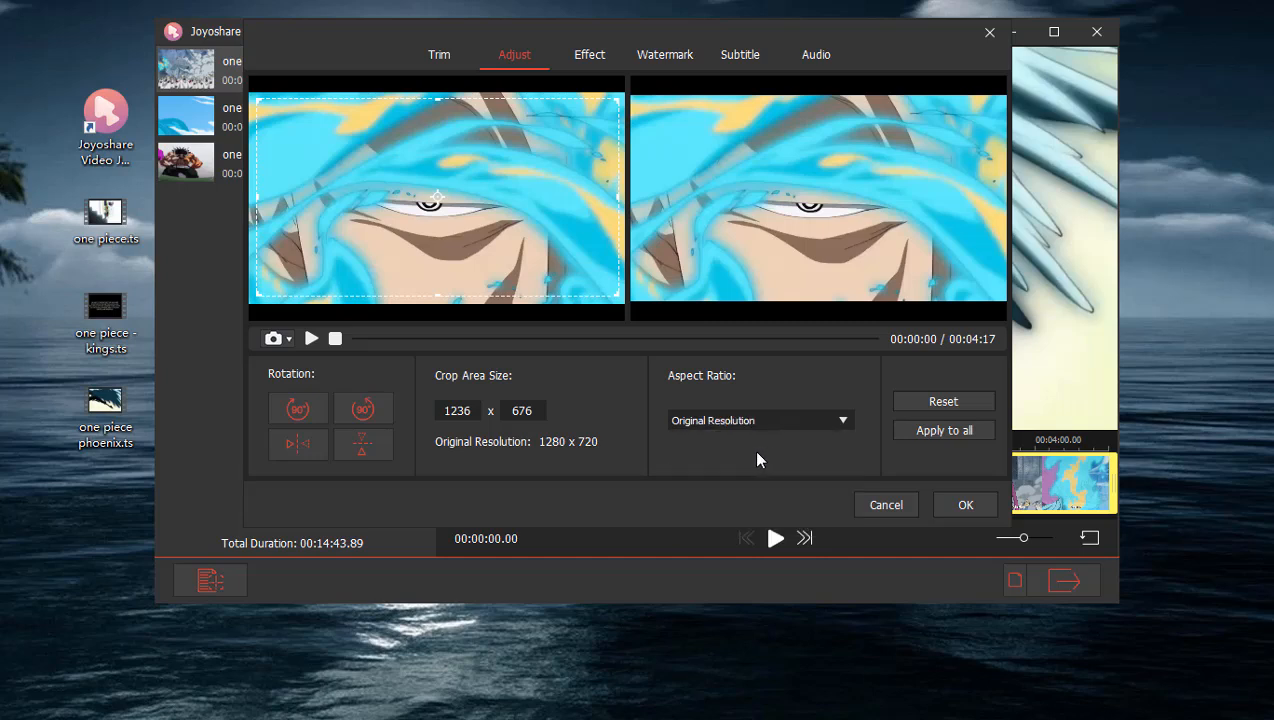
Set the clip's brightness, contrast, saturation and hue to 97 each.
{"action": "left_click", "coordinate": [586, 58]}
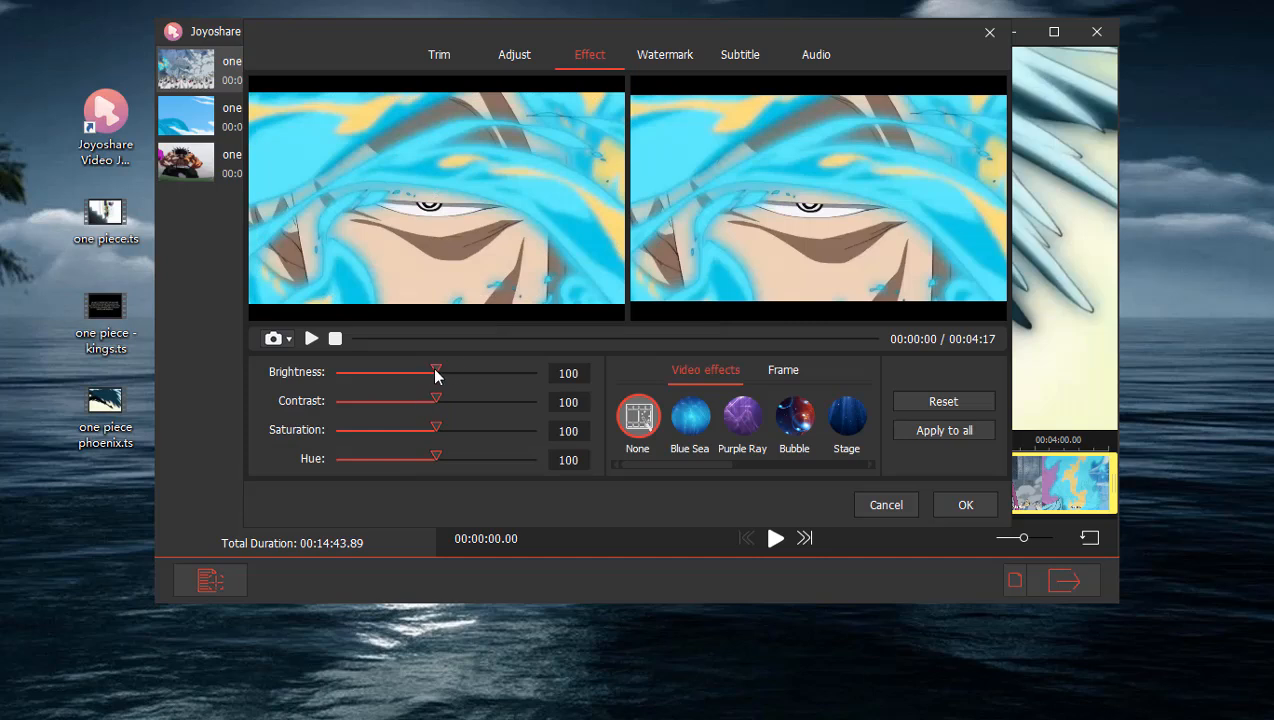
{"action": "left_click_drag", "start_coordinate": [435, 370], "coordinate": [435, 462]}
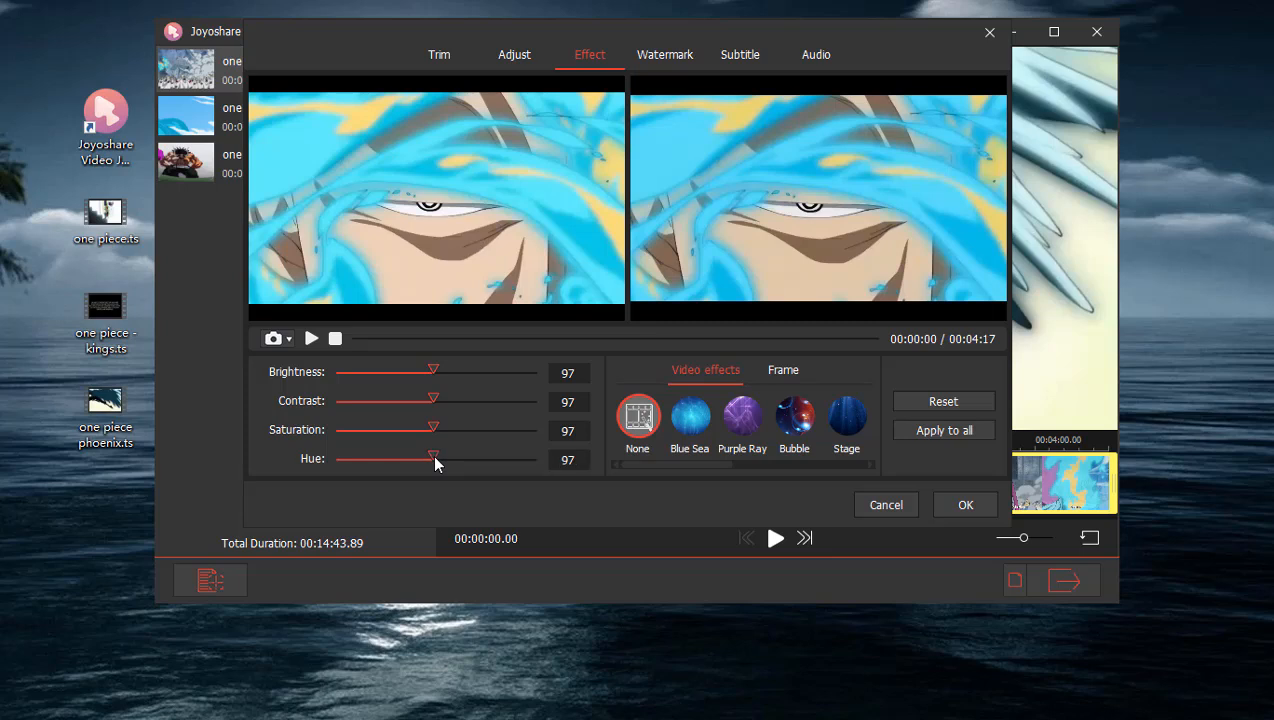
Browse the available video effects and frame styles for the phoenix clip.
{"action": "left_click_drag", "start_coordinate": [722, 463], "coordinate": [849, 463]}
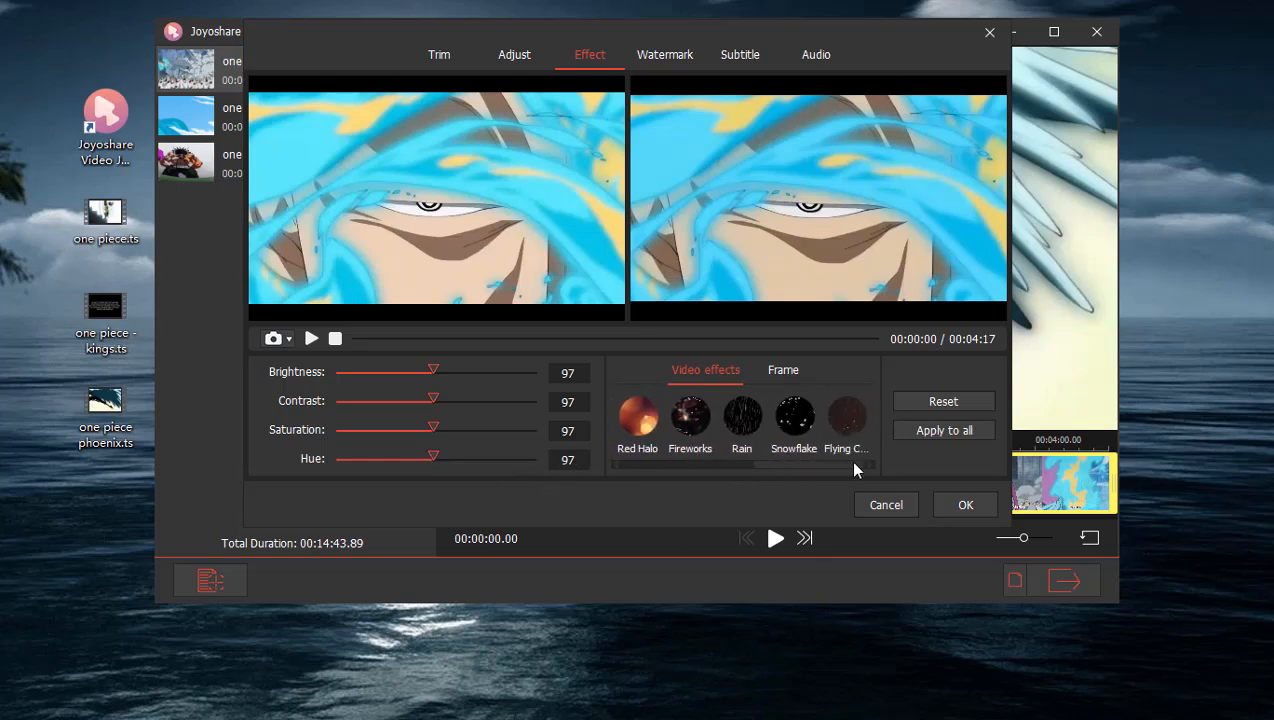
{"action": "left_click", "coordinate": [790, 370]}
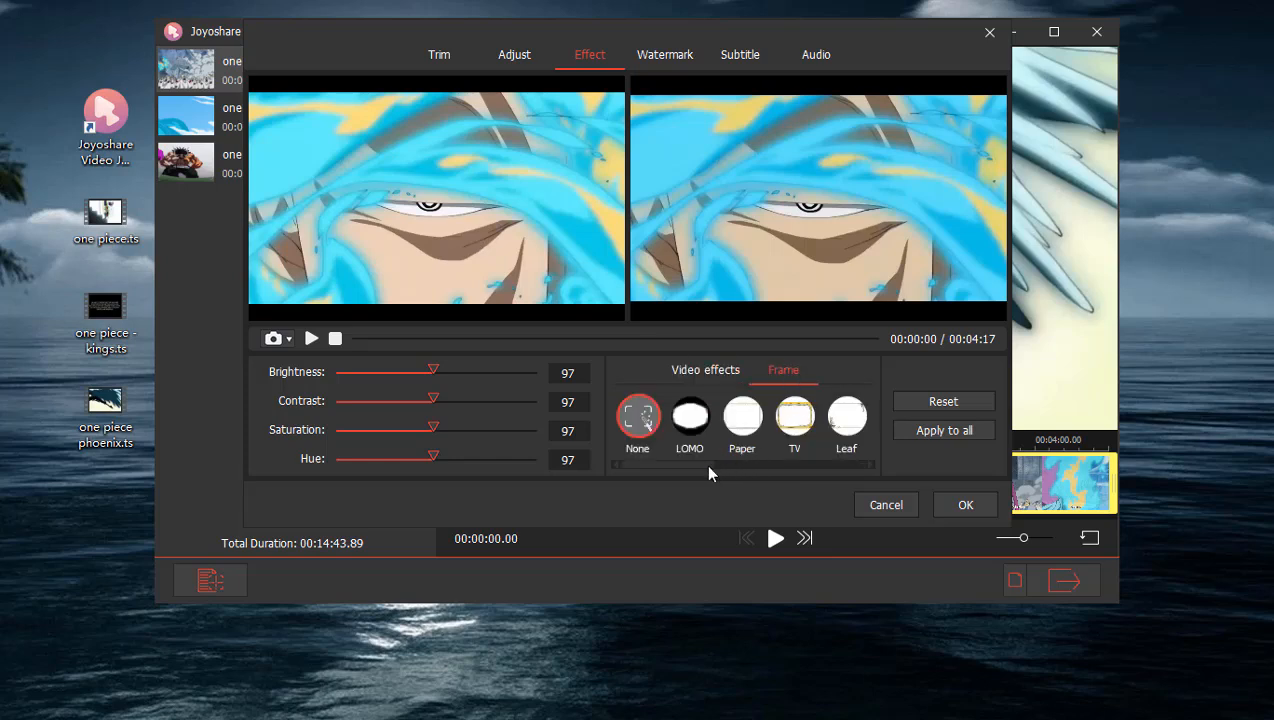
{"action": "left_click_drag", "start_coordinate": [698, 463], "coordinate": [857, 463]}
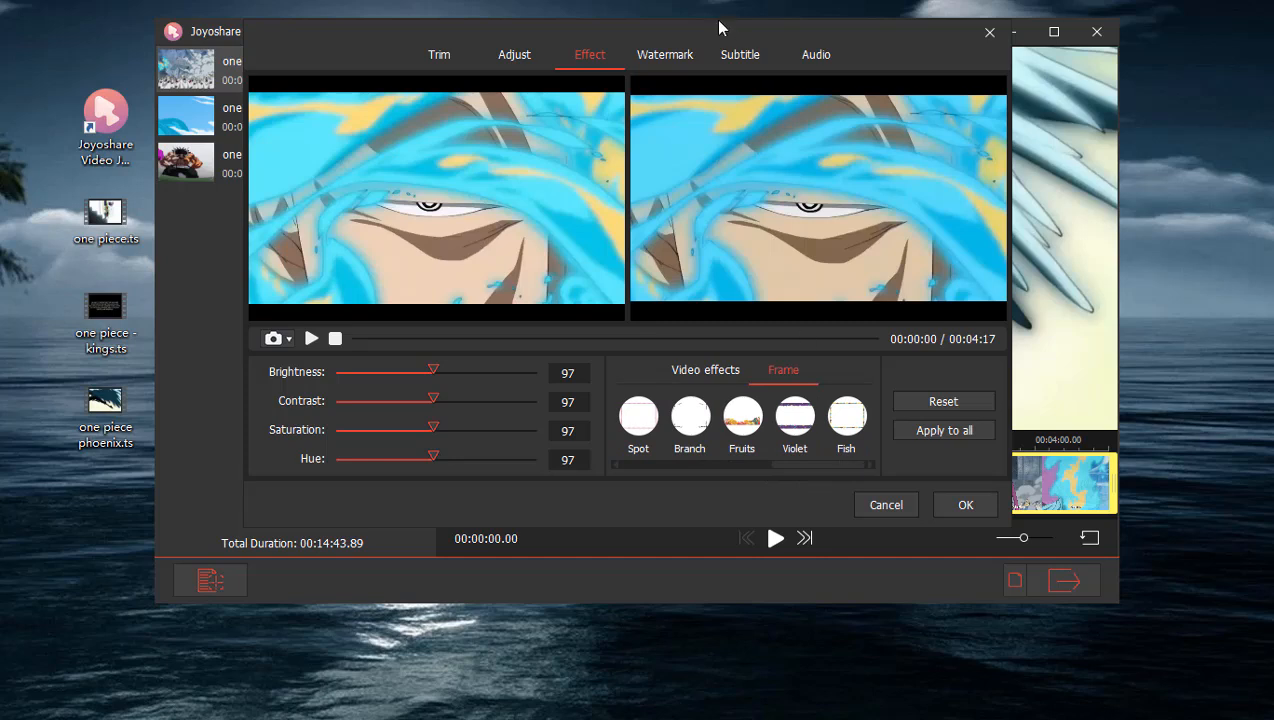
Add the text watermark "One Piece" to the phoenix clip and move it slightly down in the frame.
{"action": "left_click", "coordinate": [684, 57]}
{"action": "left_click", "coordinate": [652, 400]}
{"action": "type", "text": "One"}
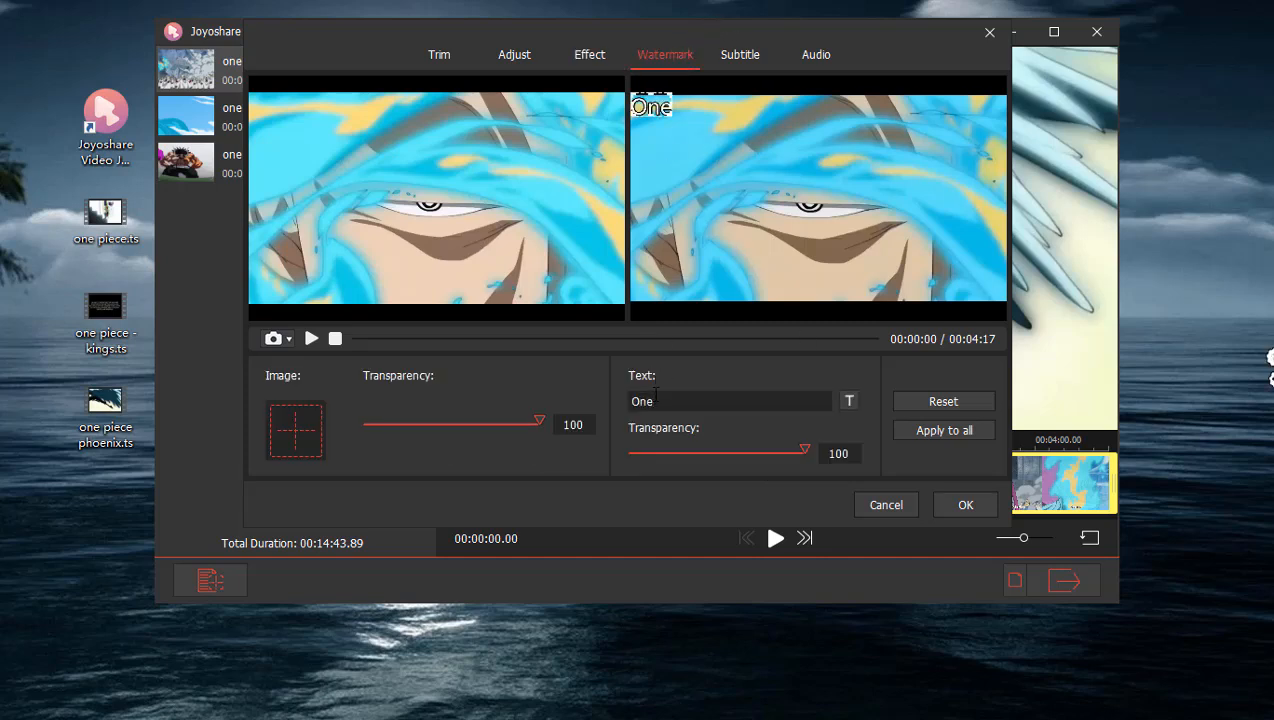
{"action": "type", "text": " Piece"}
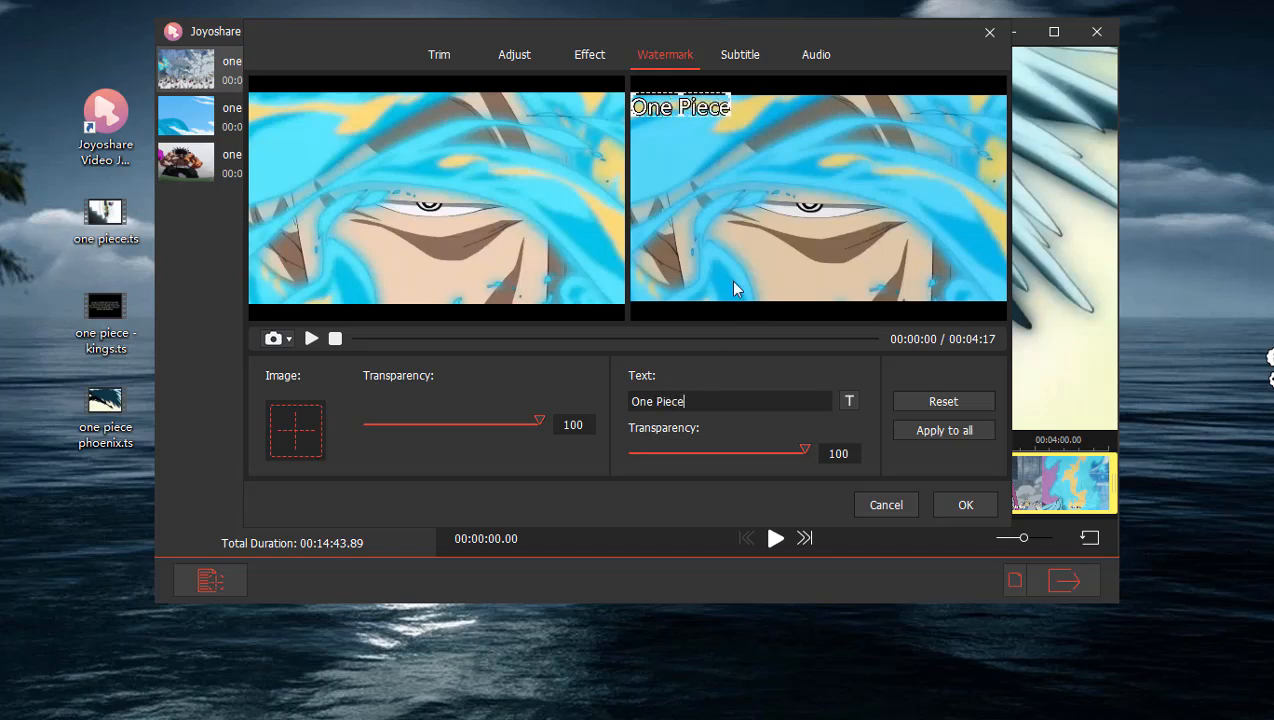
{"action": "left_click_drag", "start_coordinate": [683, 105], "coordinate": [683, 111]}
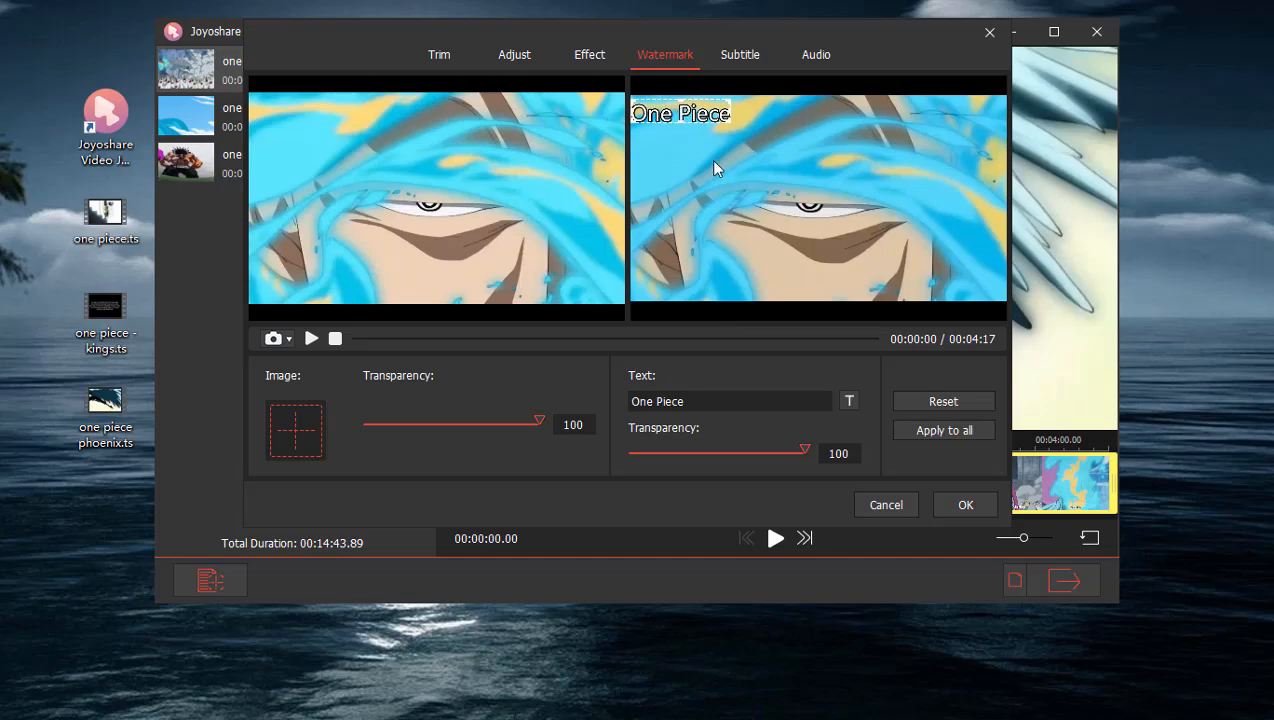
Review the watermark's font settings and colour choices, keeping the font colour white.
{"action": "left_click", "coordinate": [850, 400]}
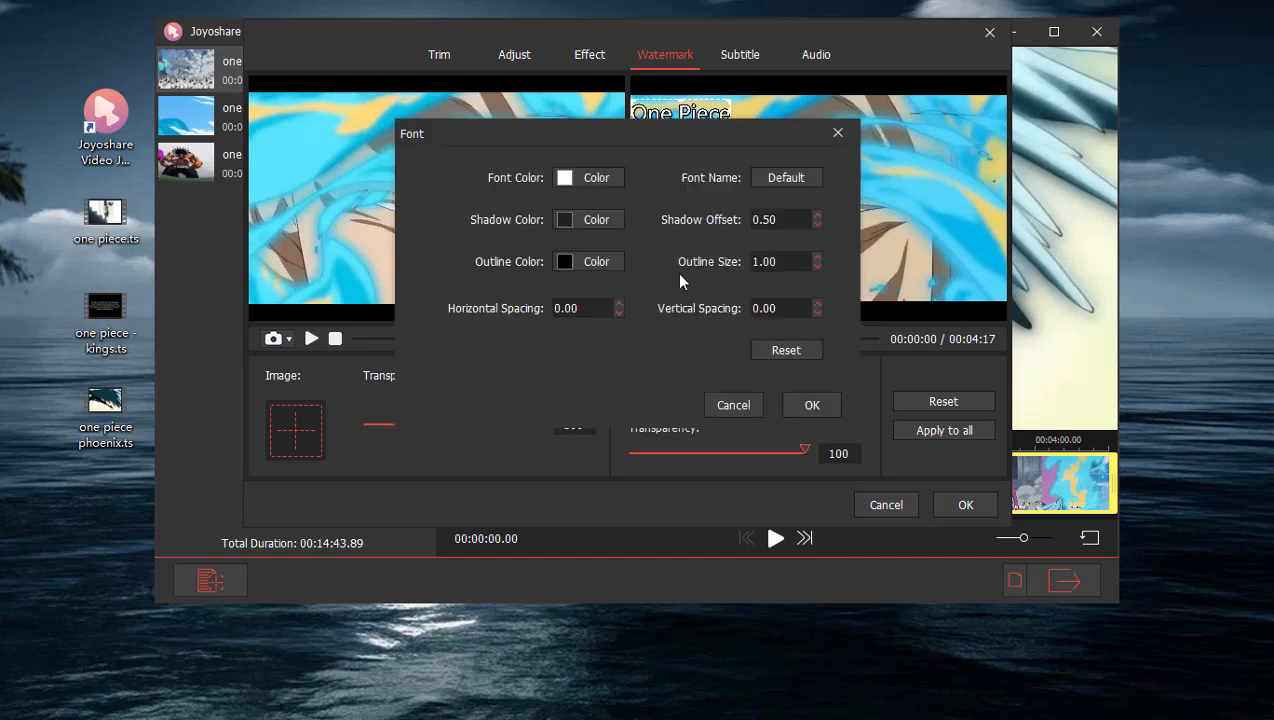
{"action": "left_click", "coordinate": [565, 181]}
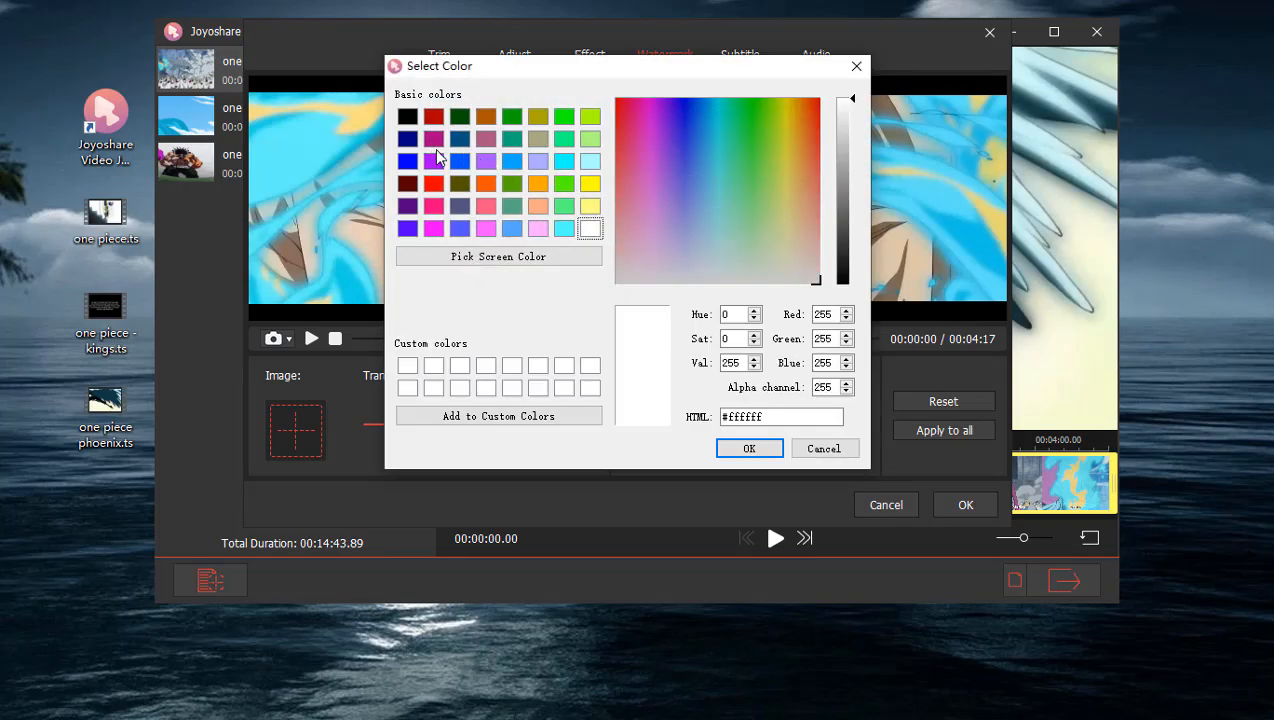
{"action": "left_click", "coordinate": [744, 450]}
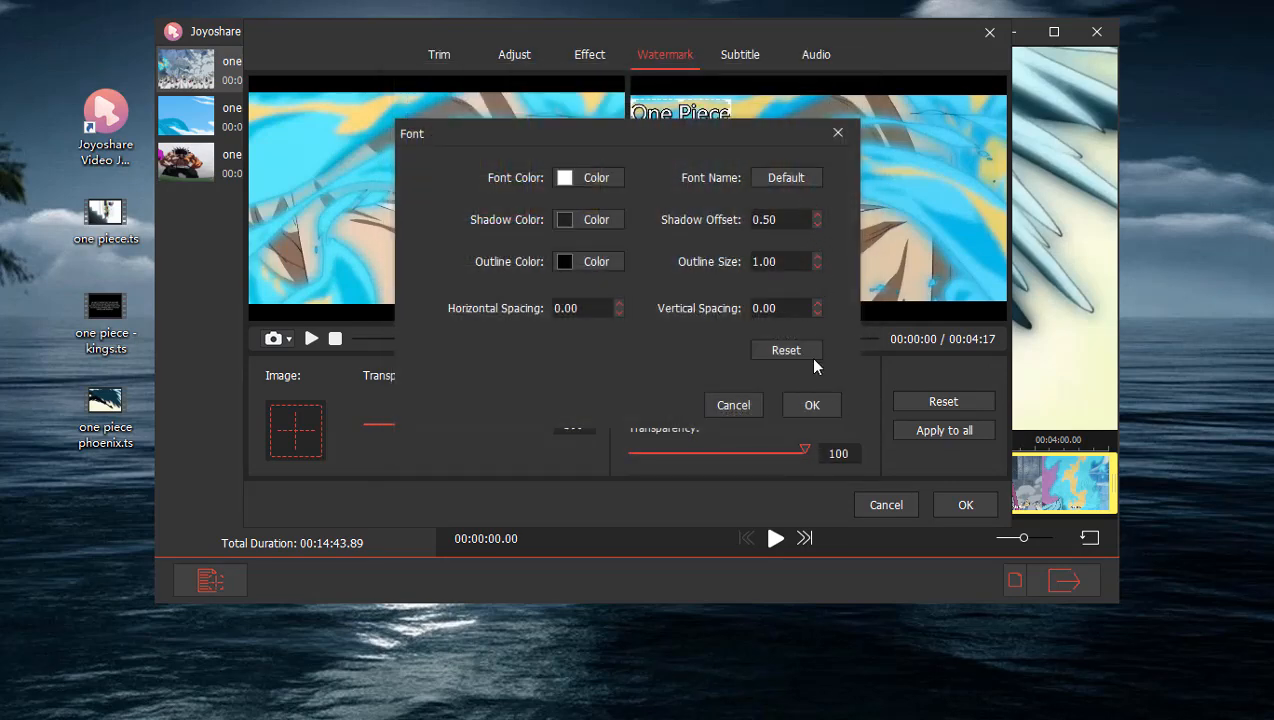
{"action": "left_click", "coordinate": [815, 405]}
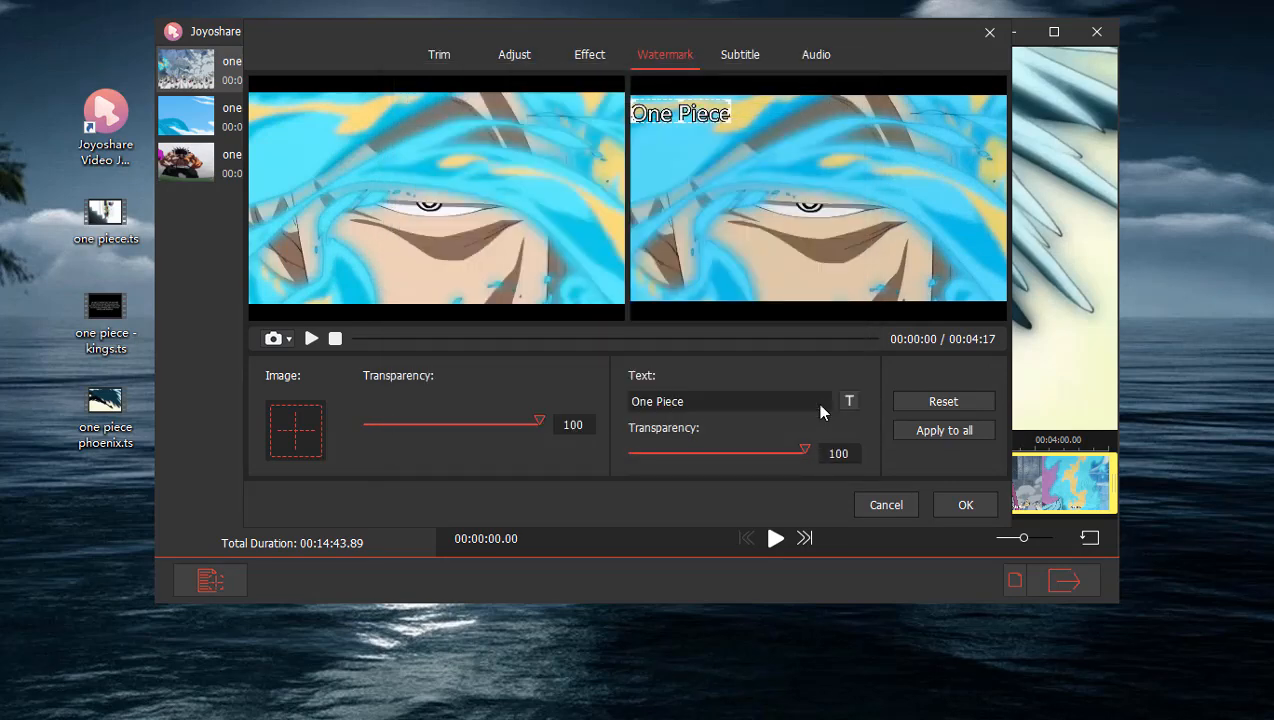
Set the clip's audio volume to 105 and close the clip editor without applying the changes.
{"action": "left_click", "coordinate": [745, 56]}
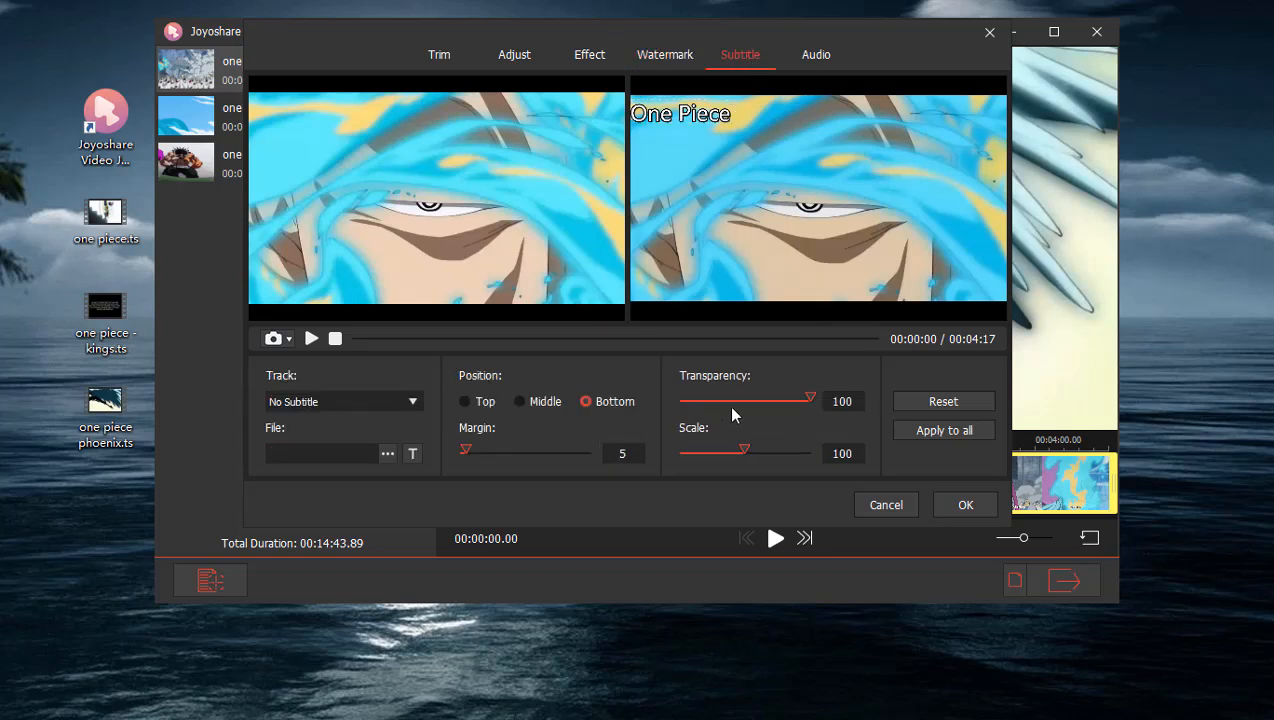
{"action": "left_click", "coordinate": [814, 54]}
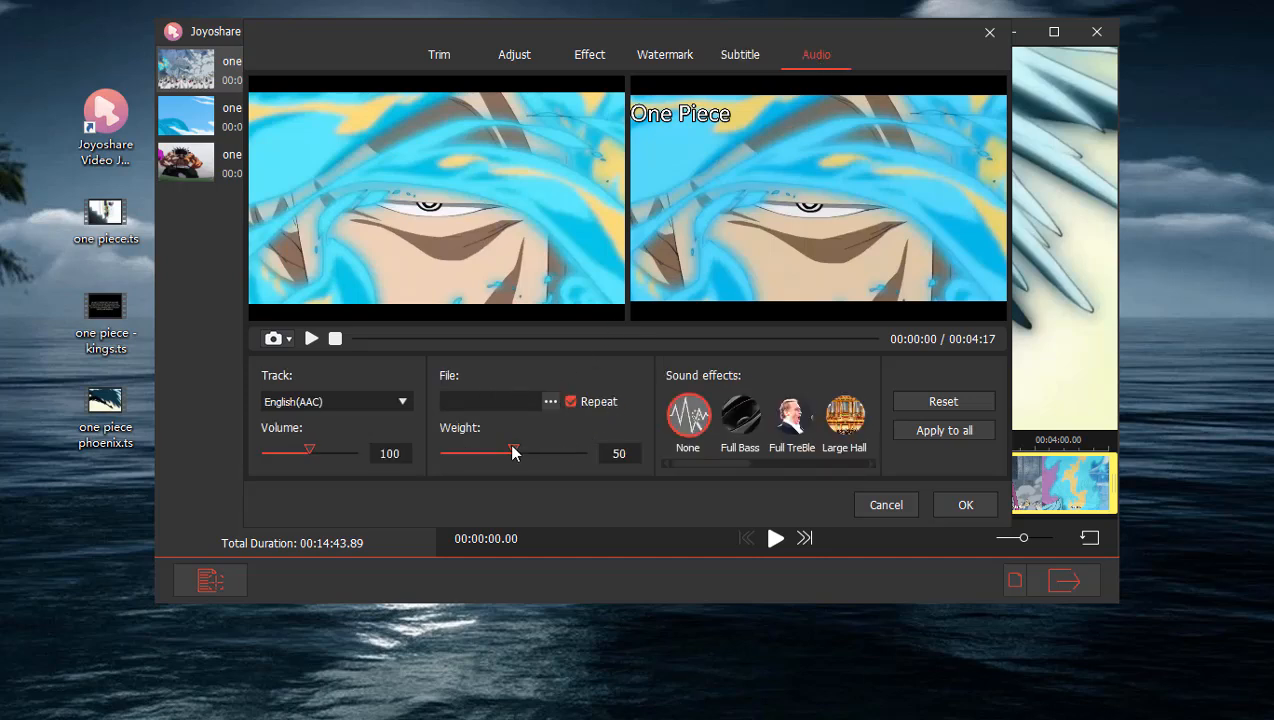
{"action": "left_click_drag", "start_coordinate": [310, 452], "coordinate": [313, 452]}
{"action": "left_click_drag", "start_coordinate": [740, 464], "coordinate": [859, 457]}
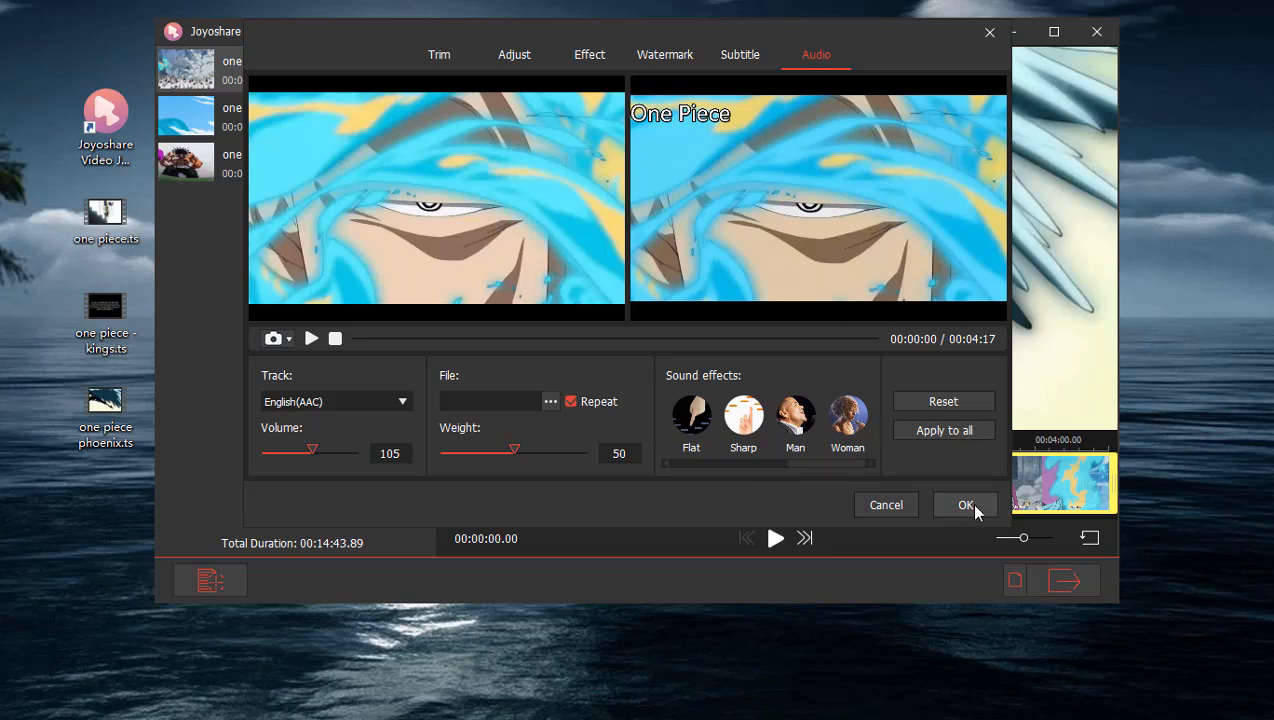
{"action": "left_click", "coordinate": [988, 43]}
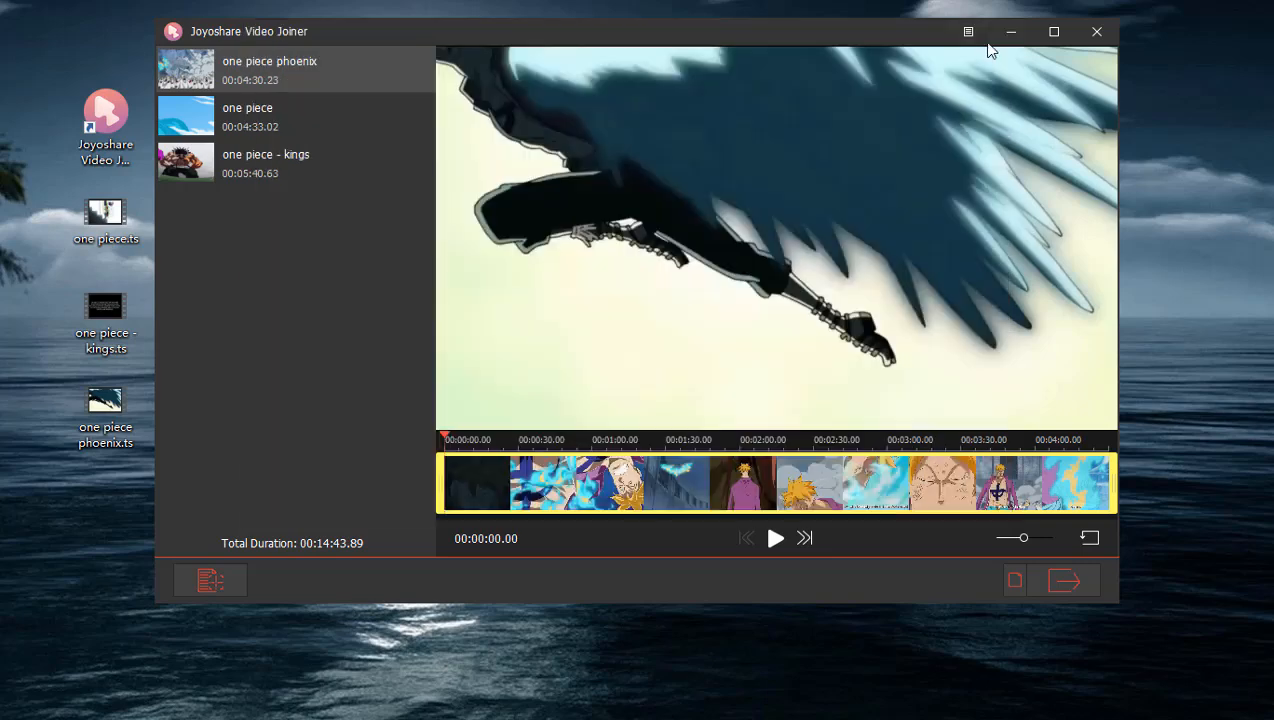
Switch the output to High-Speed mode and choose the Original general video format.
{"action": "left_click", "coordinate": [1015, 582]}
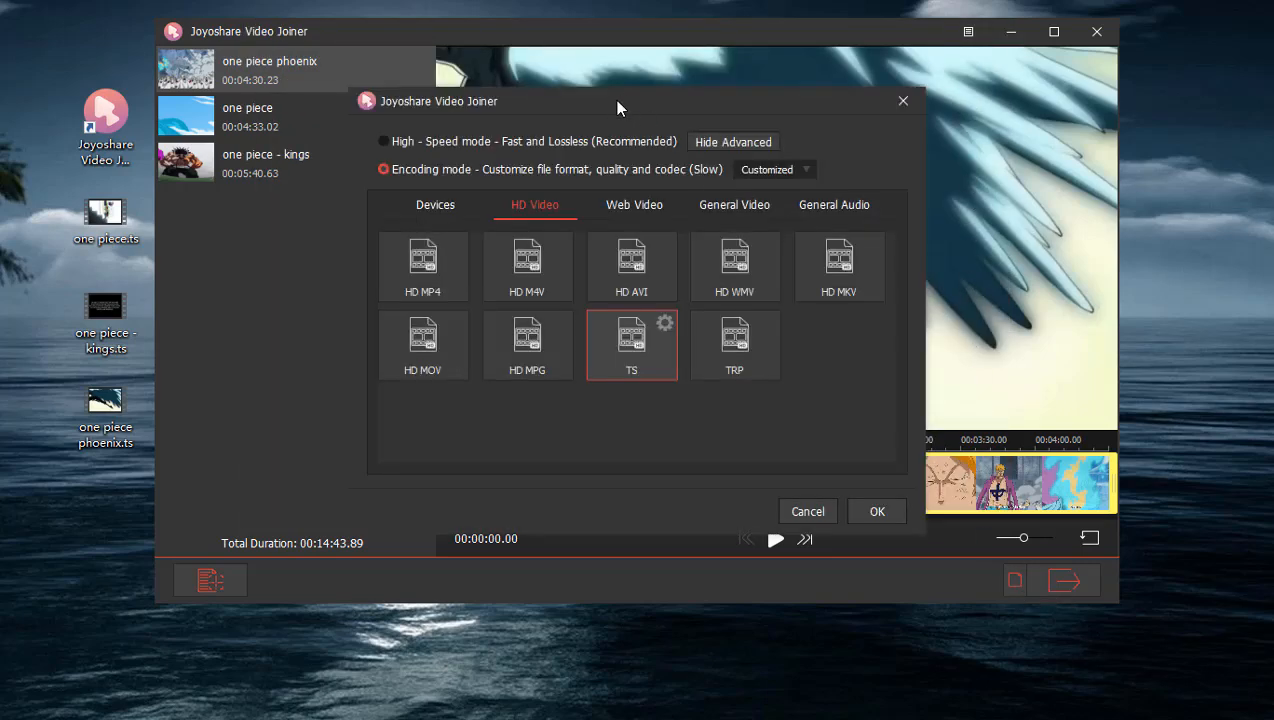
{"action": "left_click_drag", "start_coordinate": [617, 108], "coordinate": [641, 47]}
{"action": "left_click", "coordinate": [406, 81]}
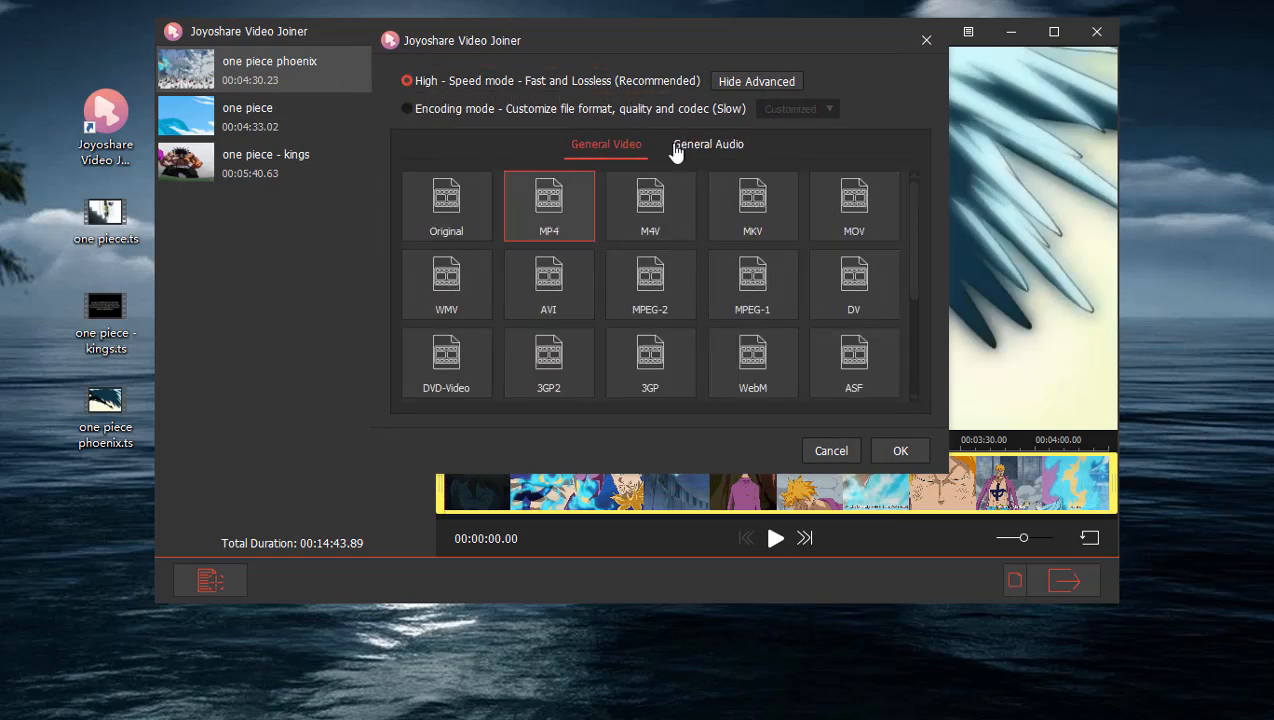
{"action": "left_click", "coordinate": [705, 160]}
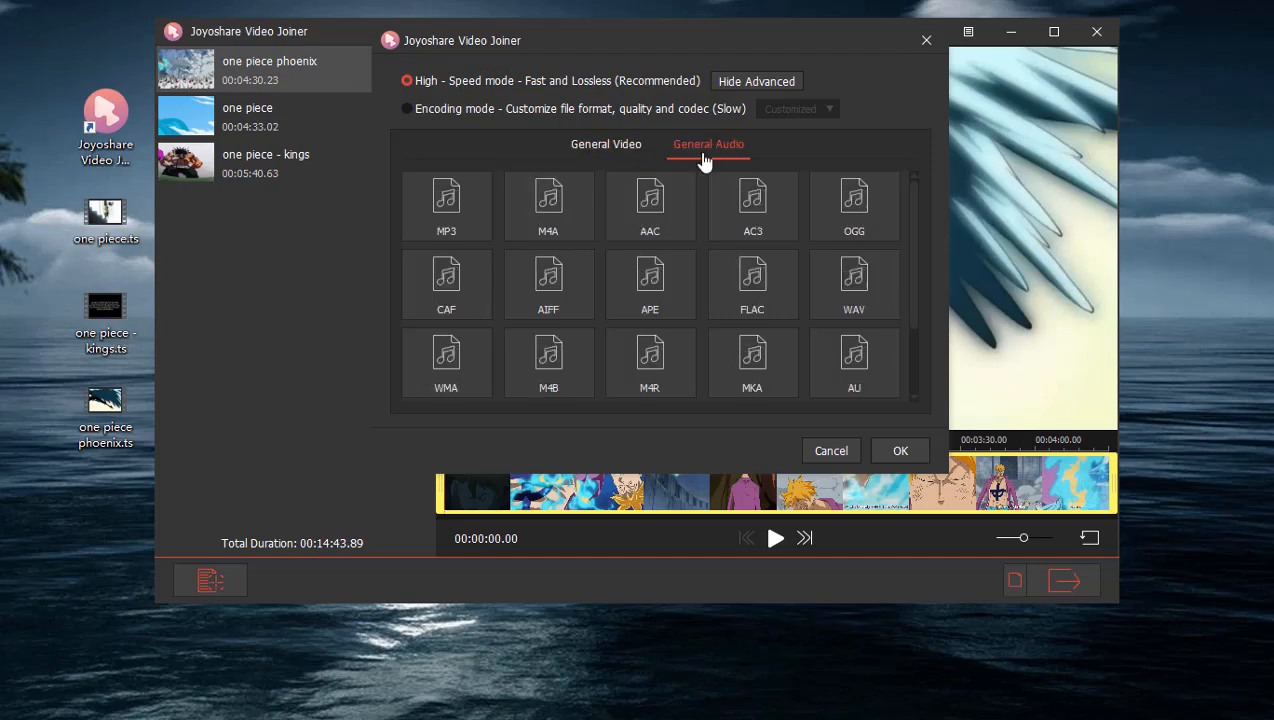
{"action": "left_click", "coordinate": [633, 156]}
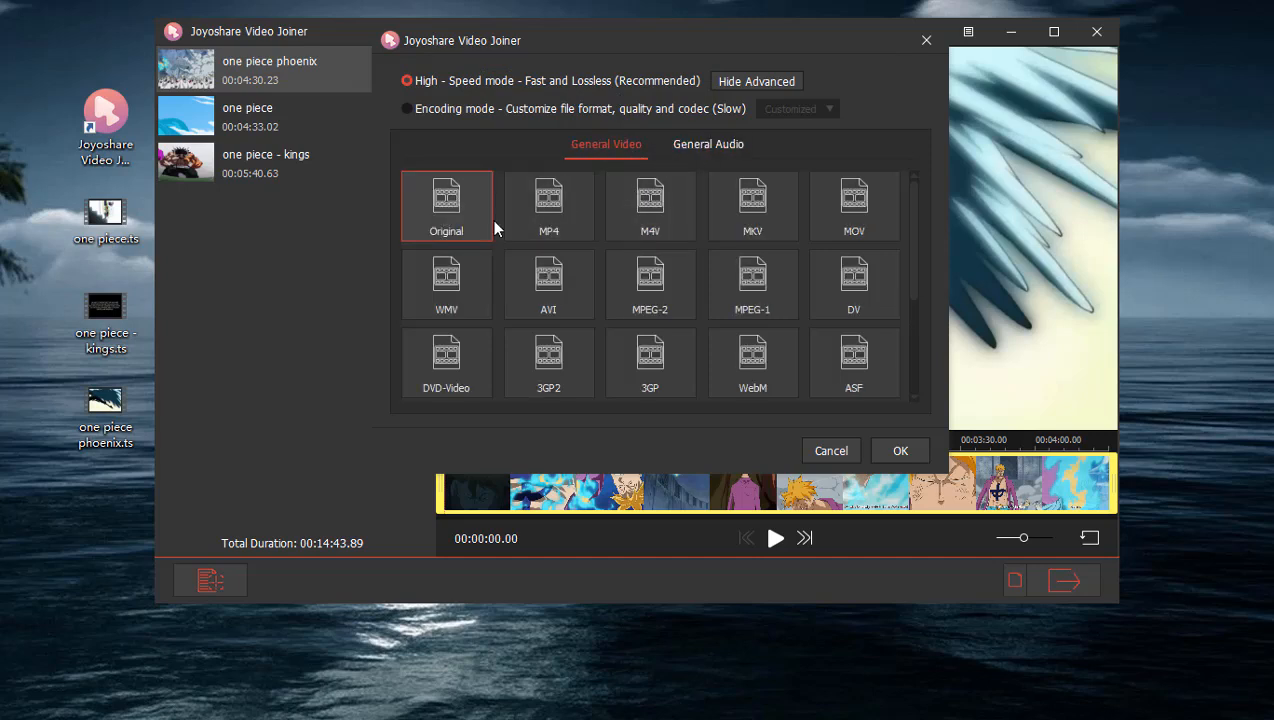
{"action": "scroll", "coordinate": [906, 242], "scroll_direction": "down", "scroll_amount": 3}
{"action": "left_click", "coordinate": [514, 262]}
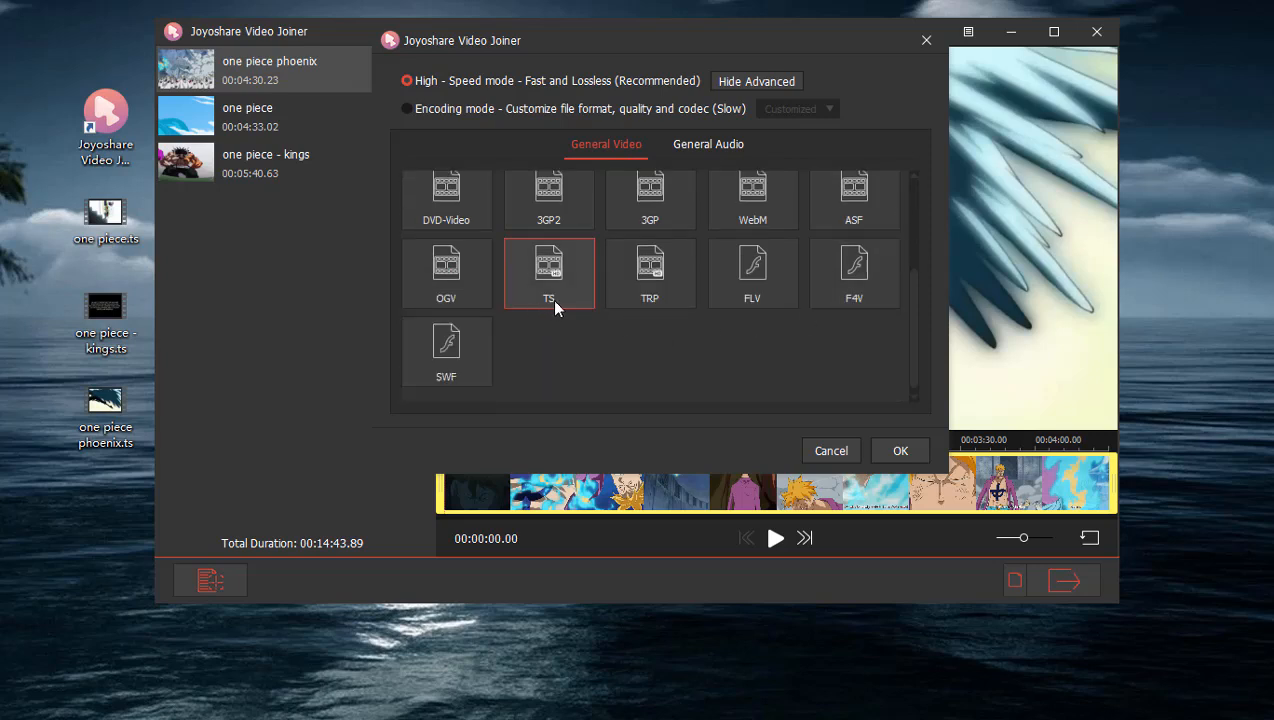
{"action": "scroll", "coordinate": [556, 307], "scroll_direction": "up", "scroll_amount": 1}
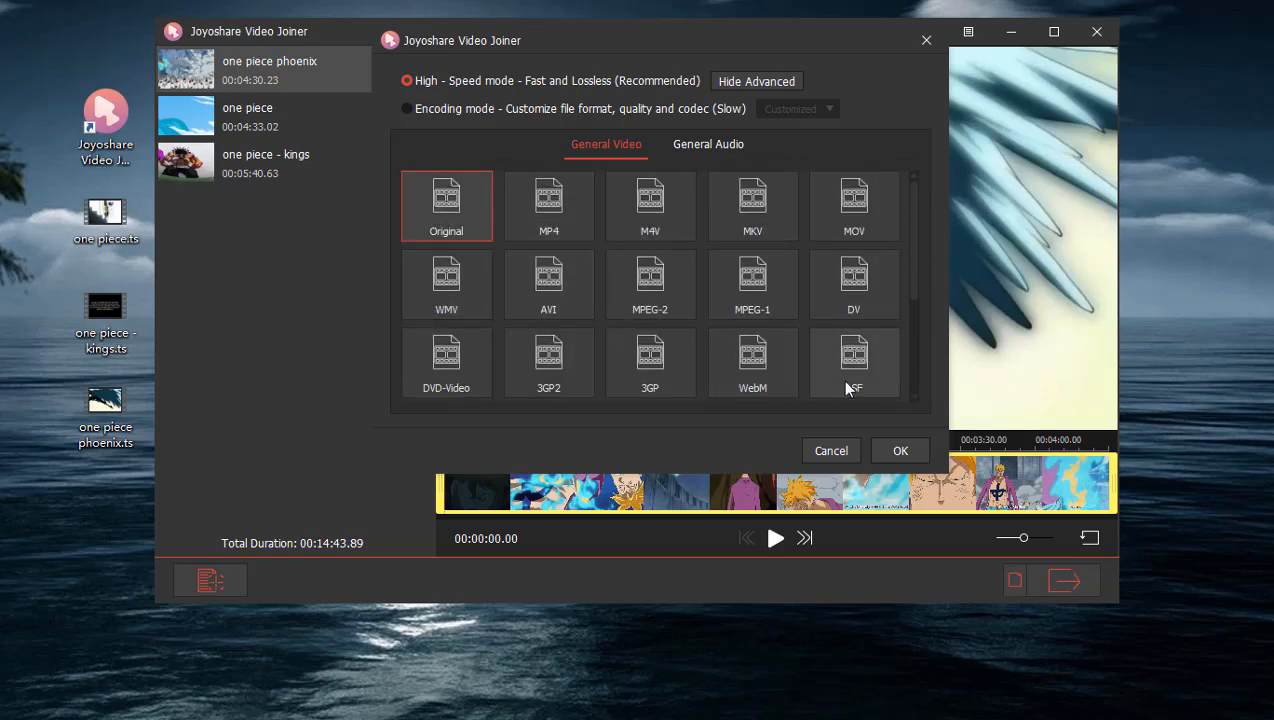
{"action": "left_click", "coordinate": [898, 451]}
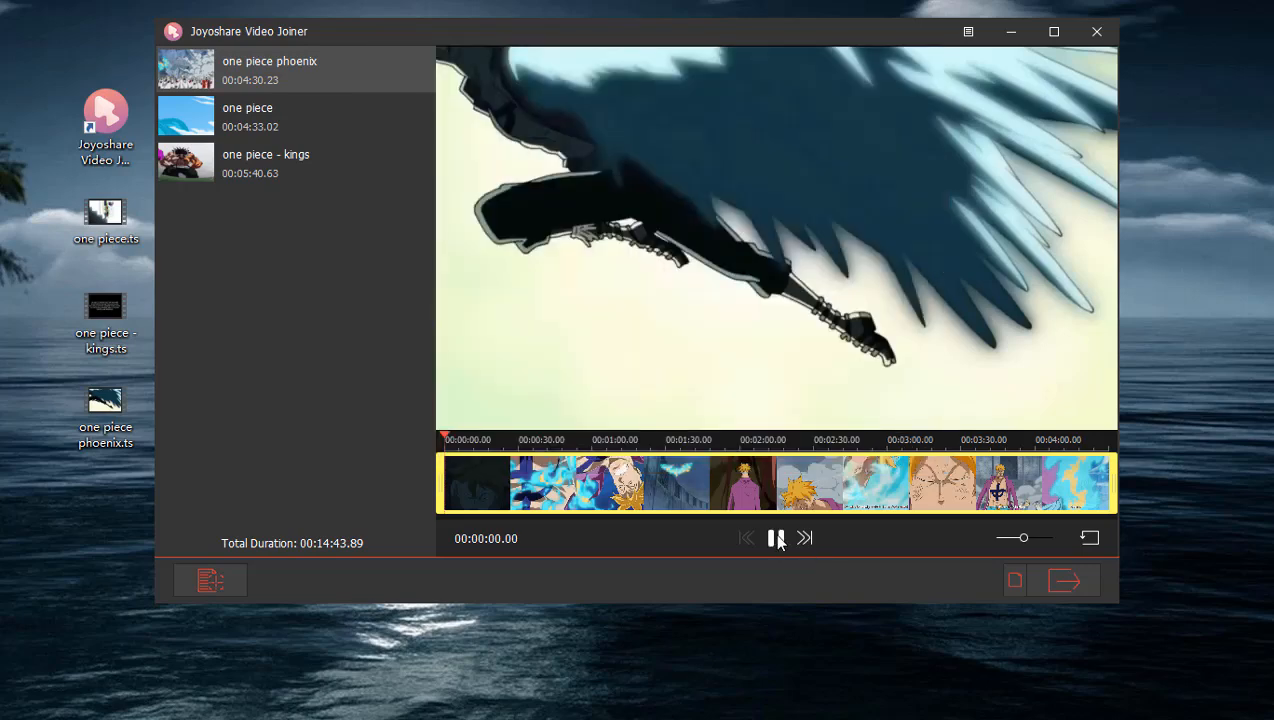
Preview the phoenix clip briefly, then trim about 7.6 seconds off the start of the one piece clip.
{"action": "left_click", "coordinate": [777, 537]}
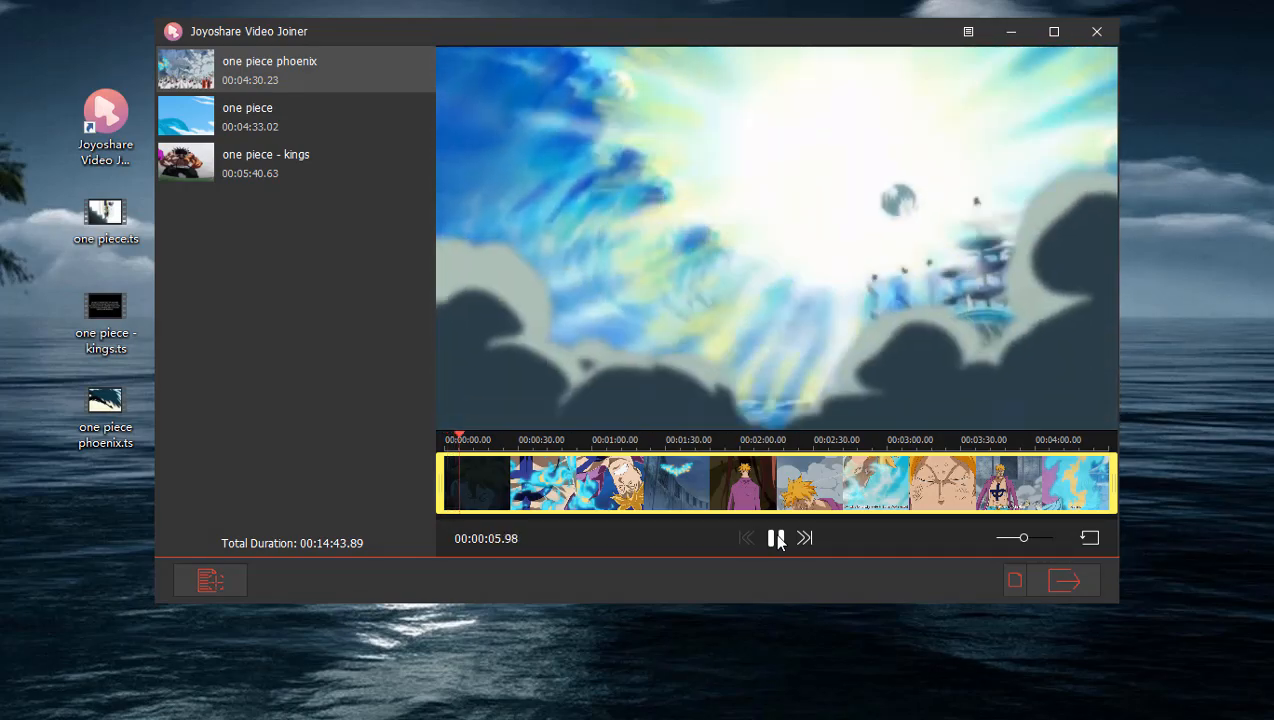
{"action": "left_click", "coordinate": [805, 539]}
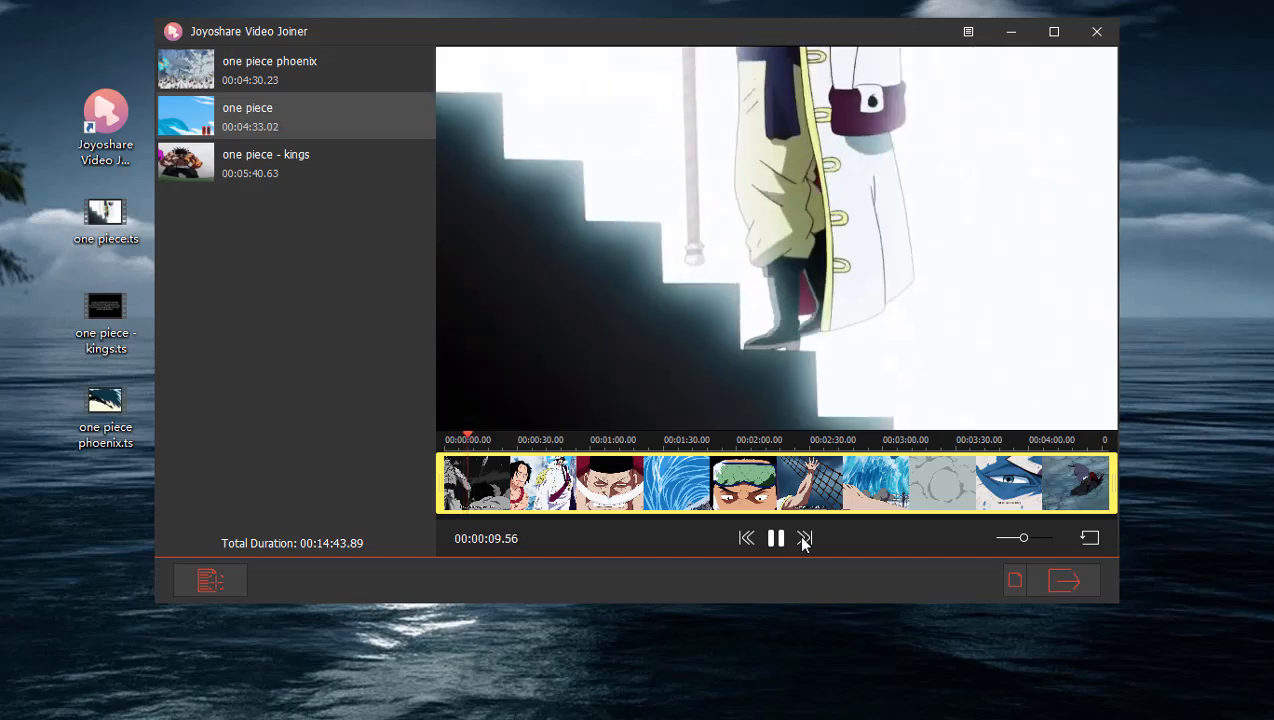
{"action": "left_click", "coordinate": [776, 538]}
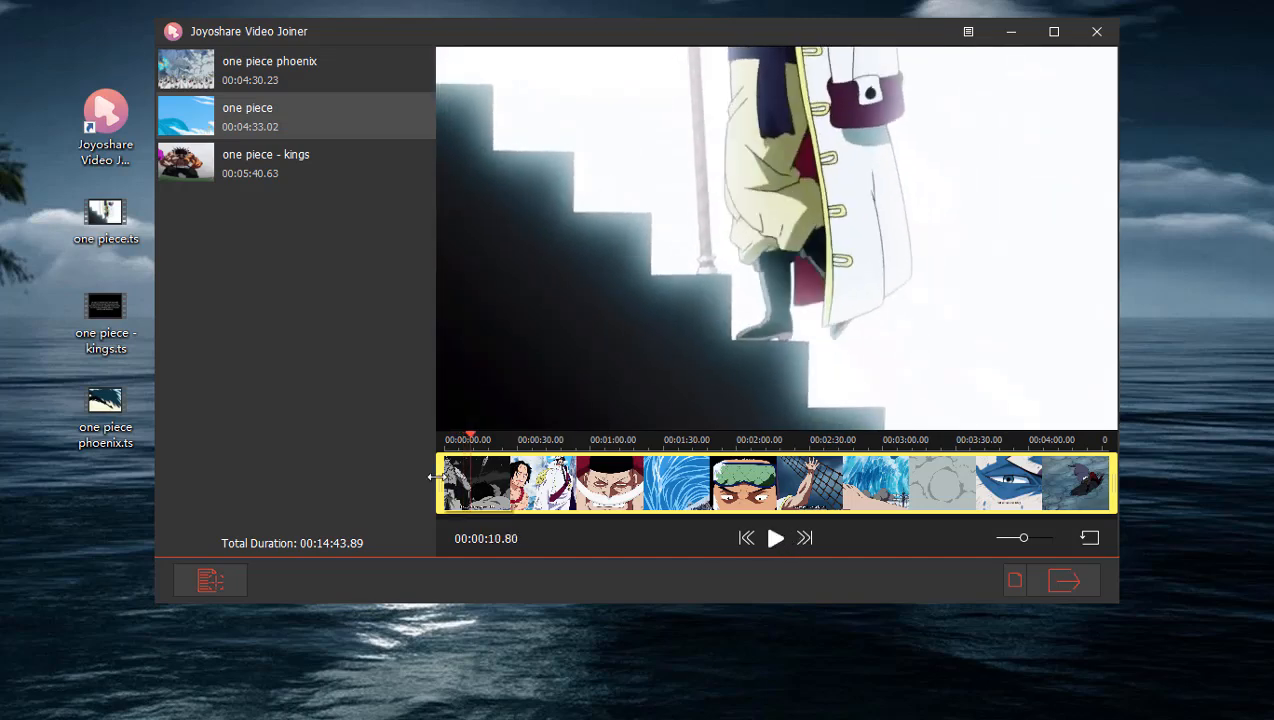
{"action": "left_click_drag", "start_coordinate": [428, 484], "coordinate": [459, 486]}
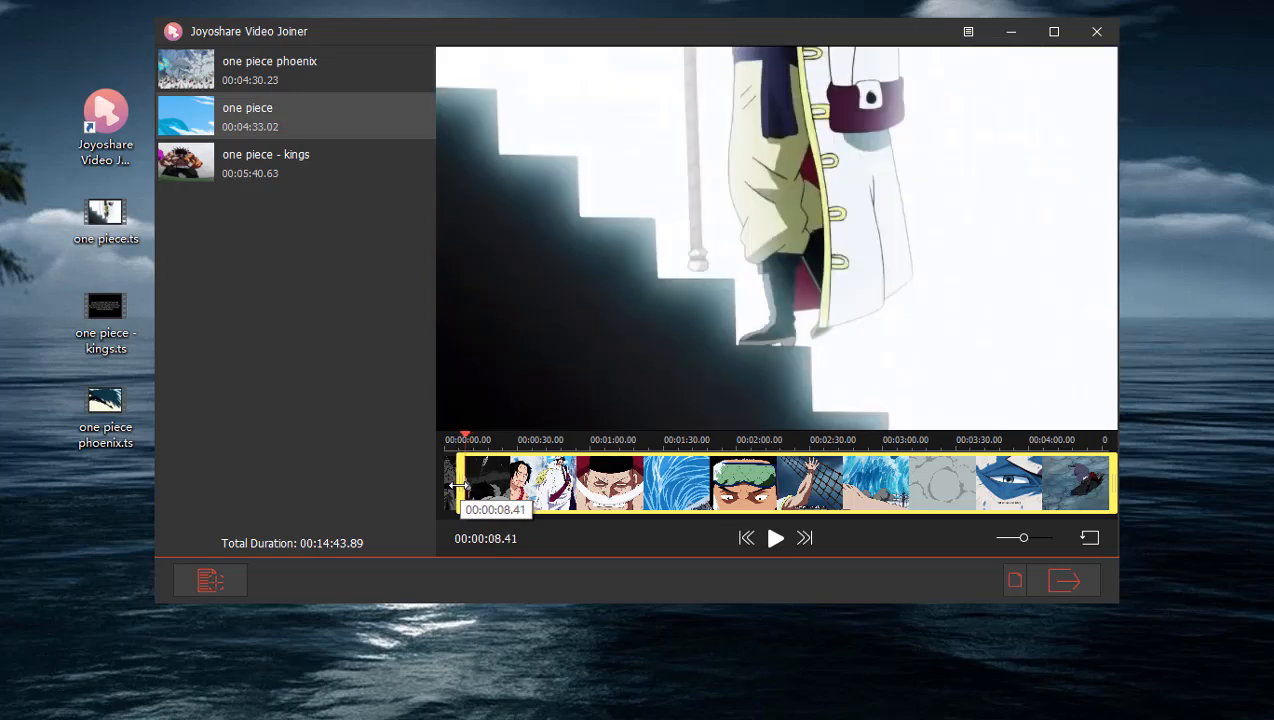
{"action": "left_click_drag", "start_coordinate": [457, 485], "coordinate": [458, 485]}
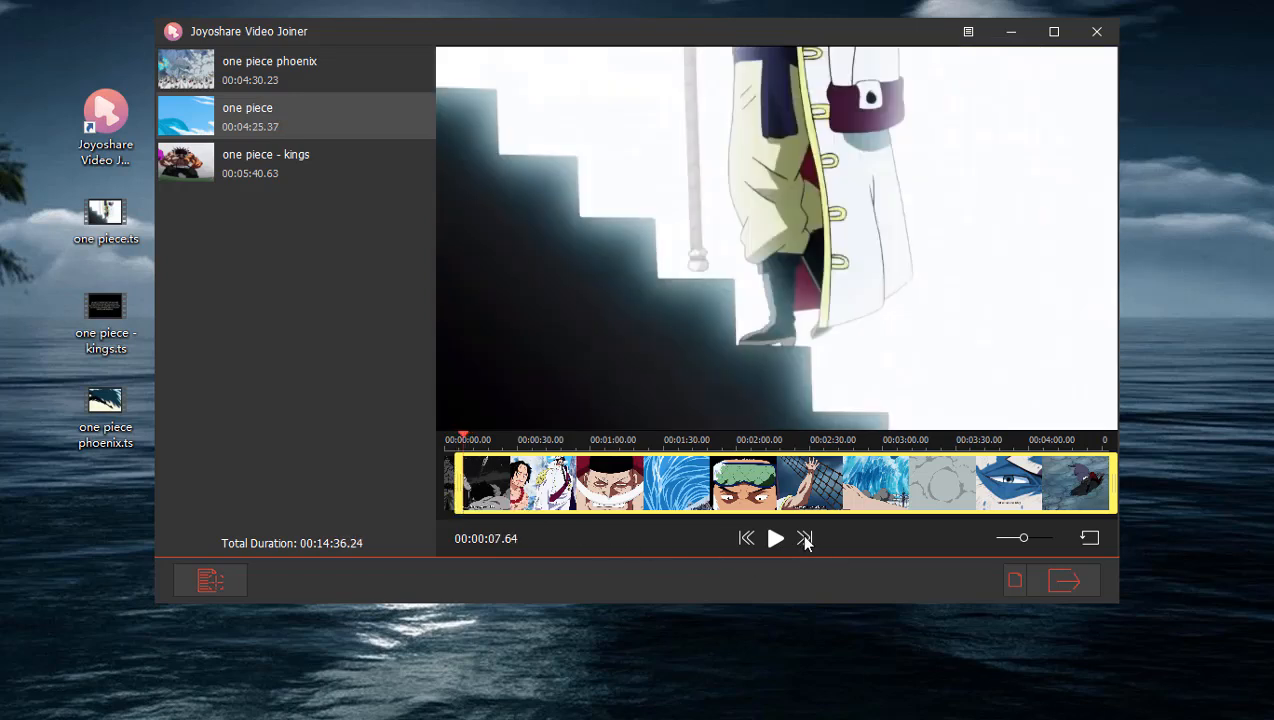
Trim the black intro off the start of the one piece - kings clip, leaving about 4:27 of video.
{"action": "left_click", "coordinate": [805, 539]}
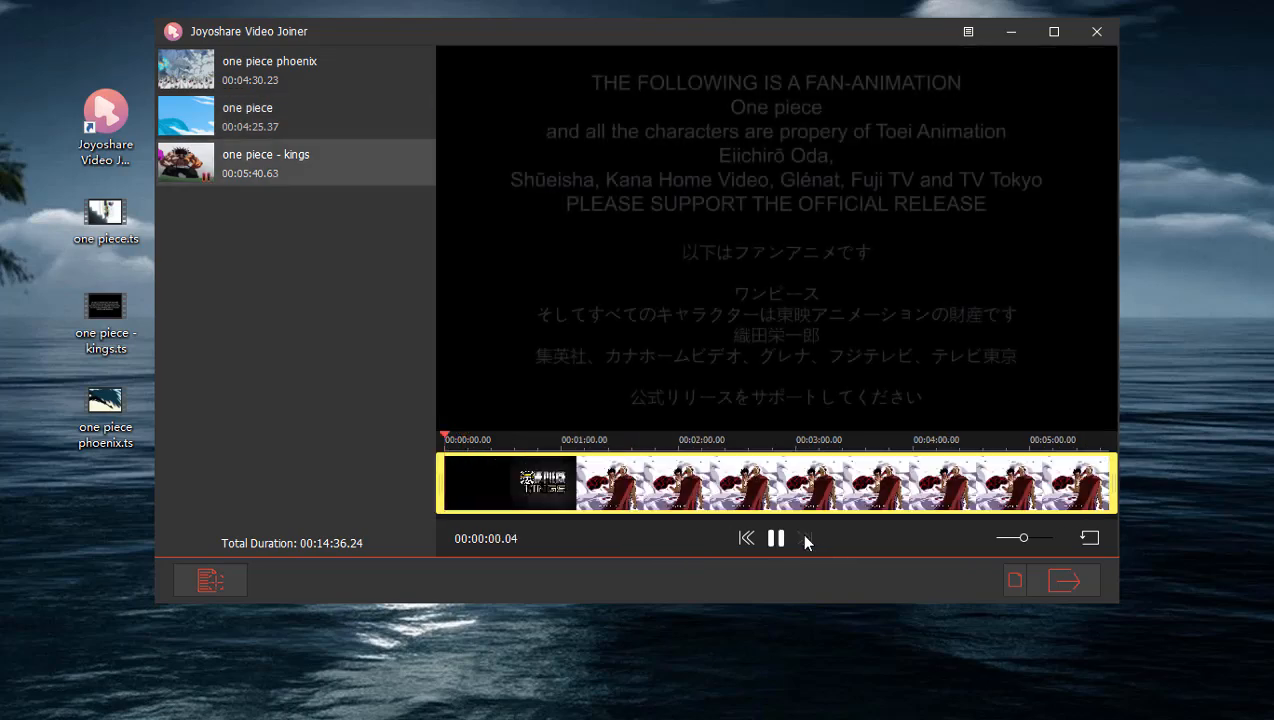
{"action": "left_click_drag", "start_coordinate": [443, 493], "coordinate": [583, 490]}
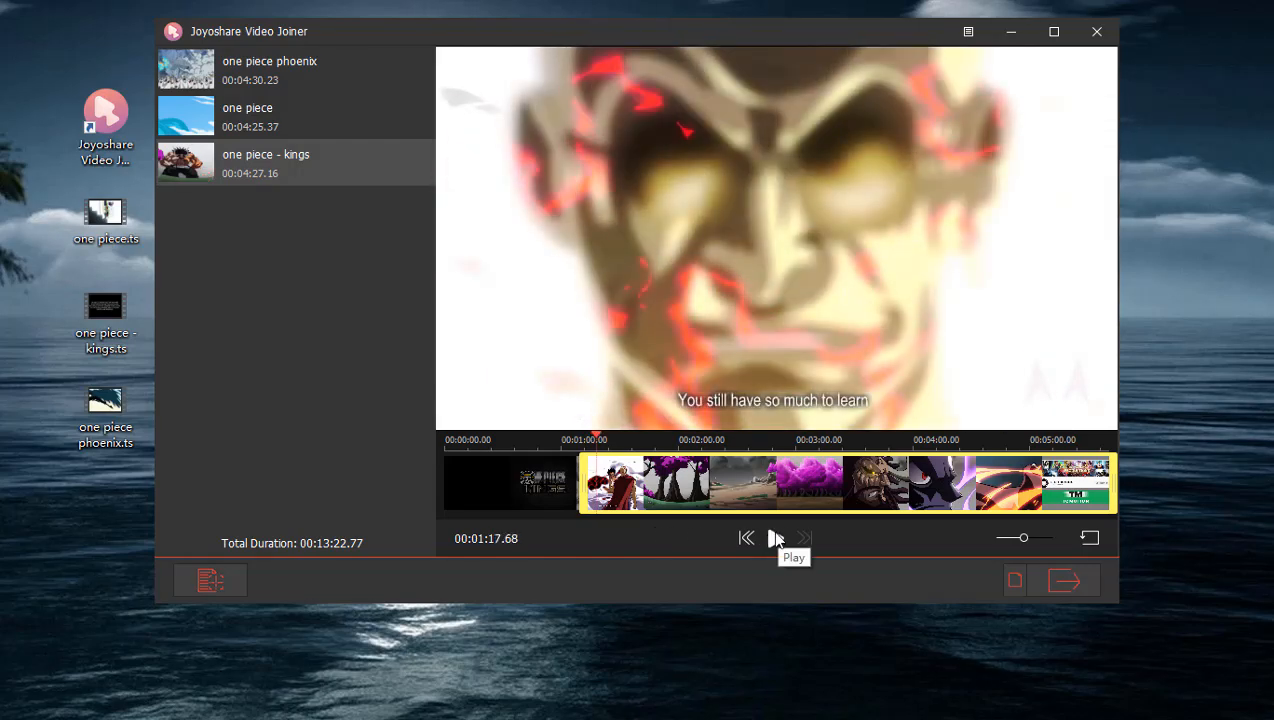
Rename the clips so that all three are called "one piece".
{"action": "mouse_move", "coordinate": [350, 70]}
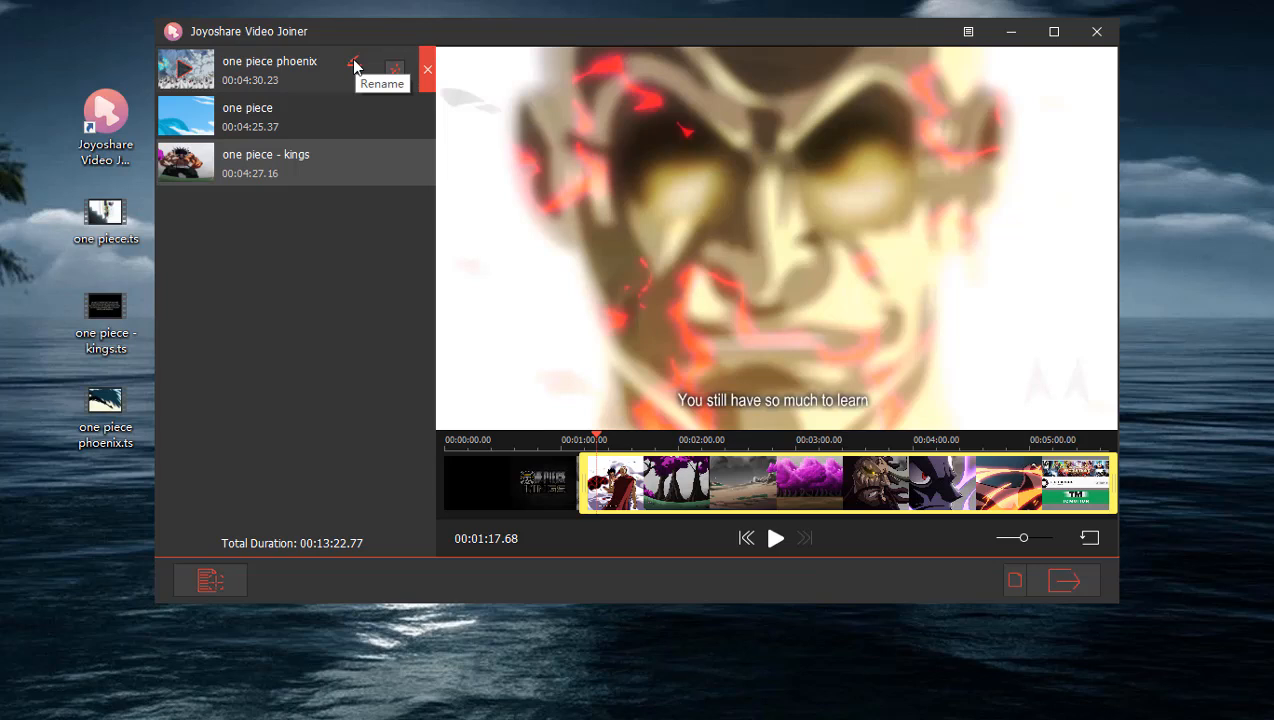
{"action": "left_click", "coordinate": [354, 67]}
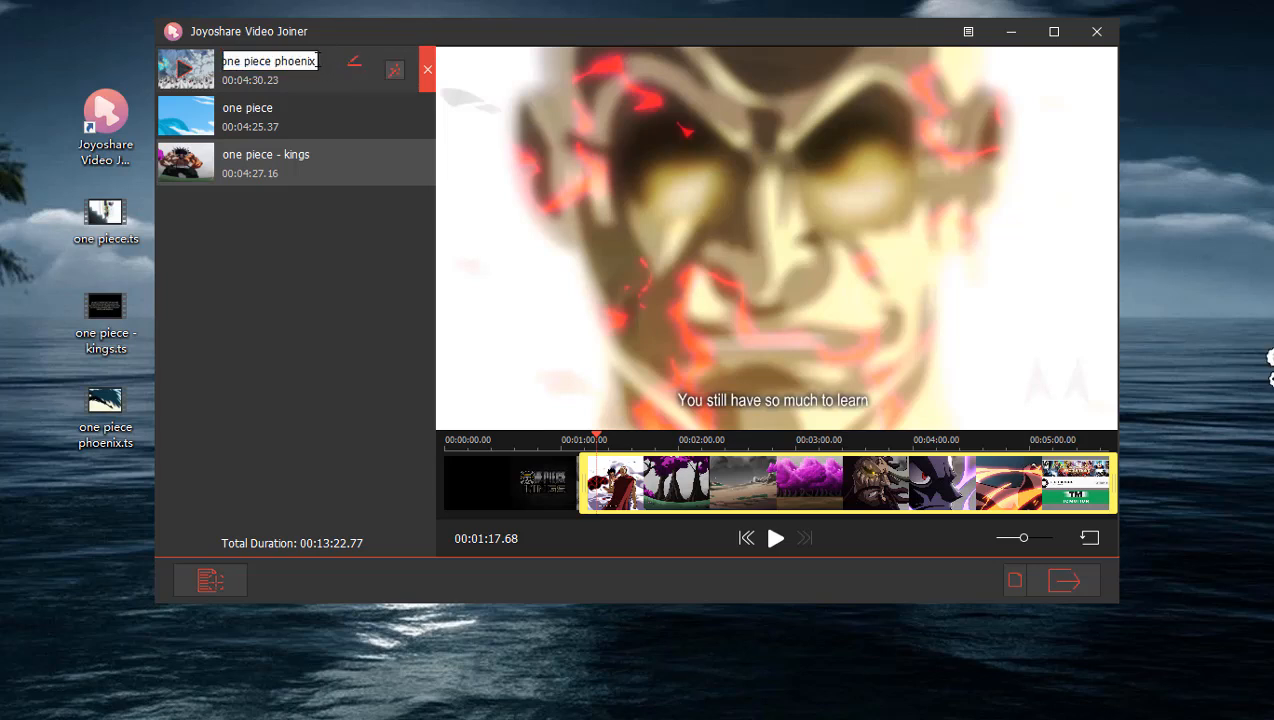
{"action": "left_click", "coordinate": [320, 117]}
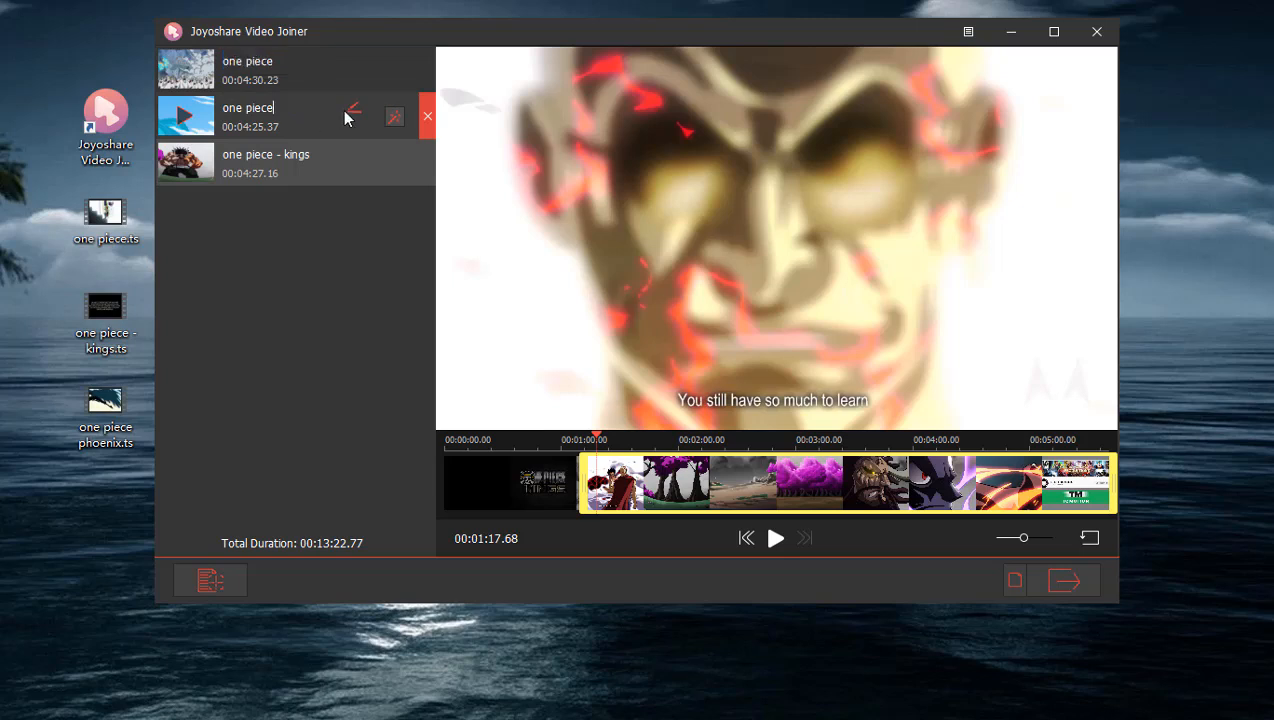
{"action": "left_click", "coordinate": [353, 115]}
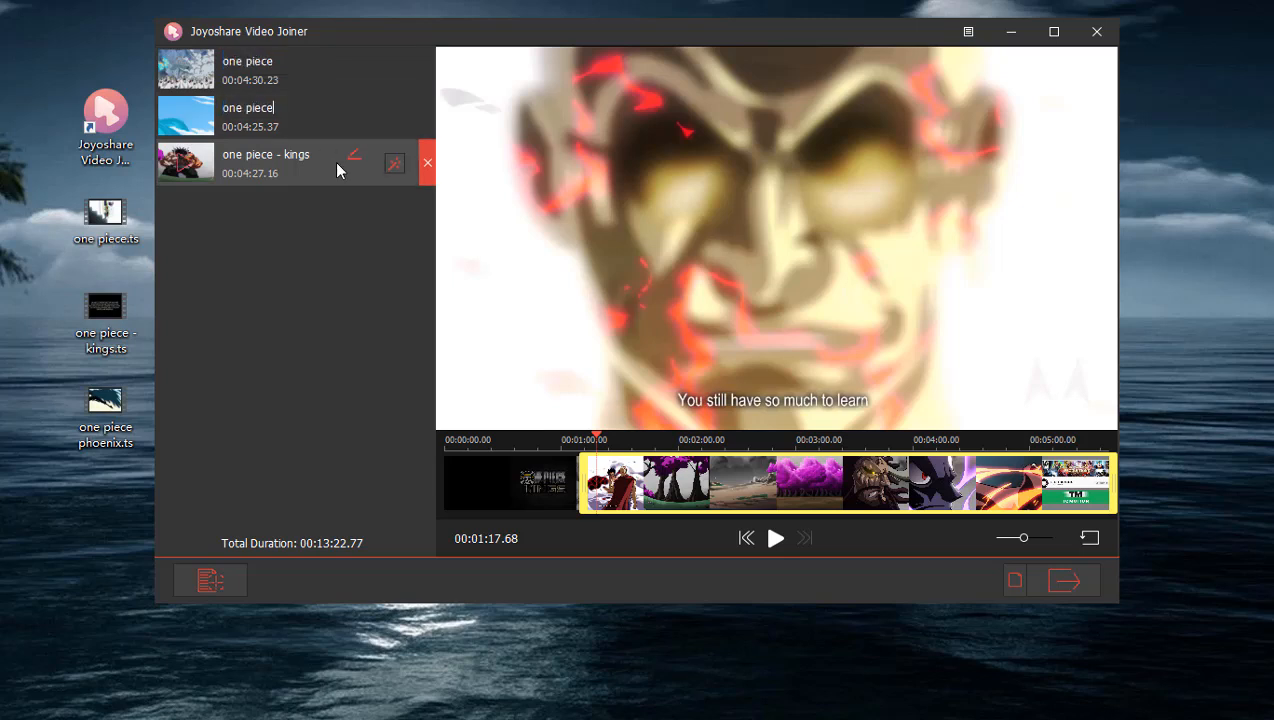
{"action": "left_click", "coordinate": [352, 157]}
{"action": "left_click", "coordinate": [308, 156]}
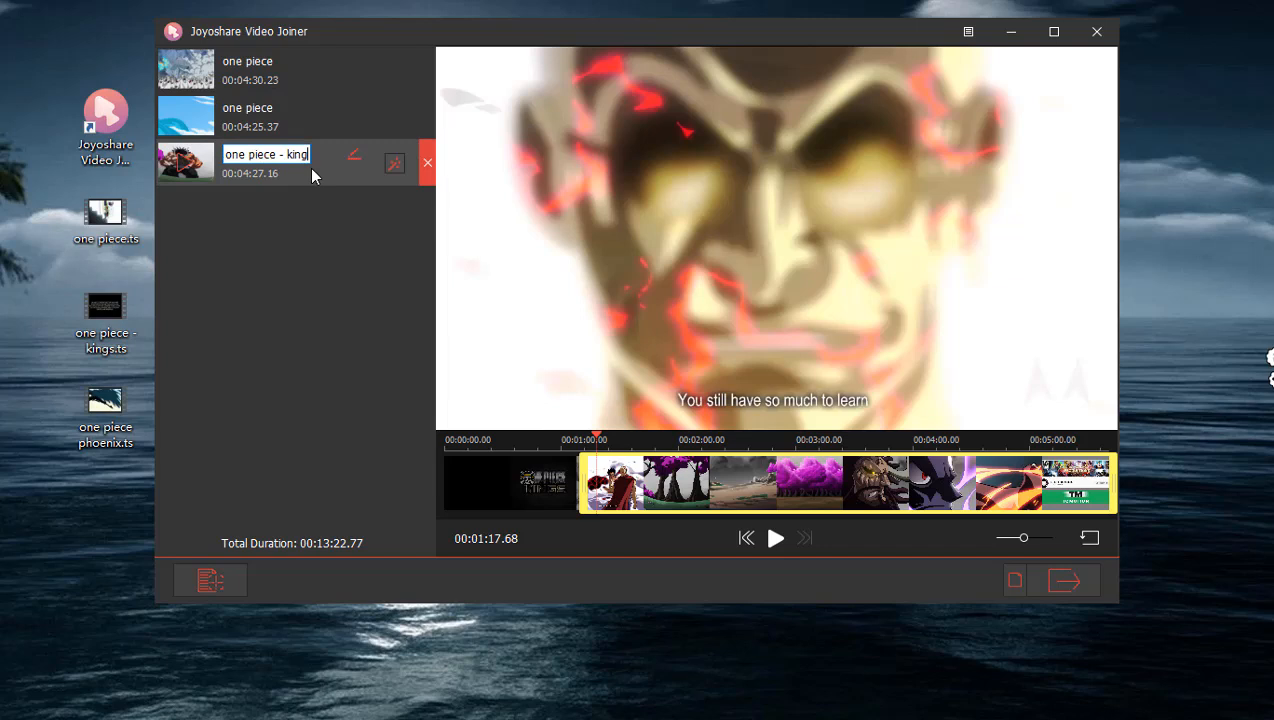
{"action": "left_click", "coordinate": [353, 259]}
Reorder the clips so the 4:25.37 clip comes first, the 4:27.16 clip second and the phoenix clip last.
{"action": "left_click_drag", "start_coordinate": [287, 122], "coordinate": [304, 76]}
{"action": "left_click_drag", "start_coordinate": [312, 167], "coordinate": [315, 124]}
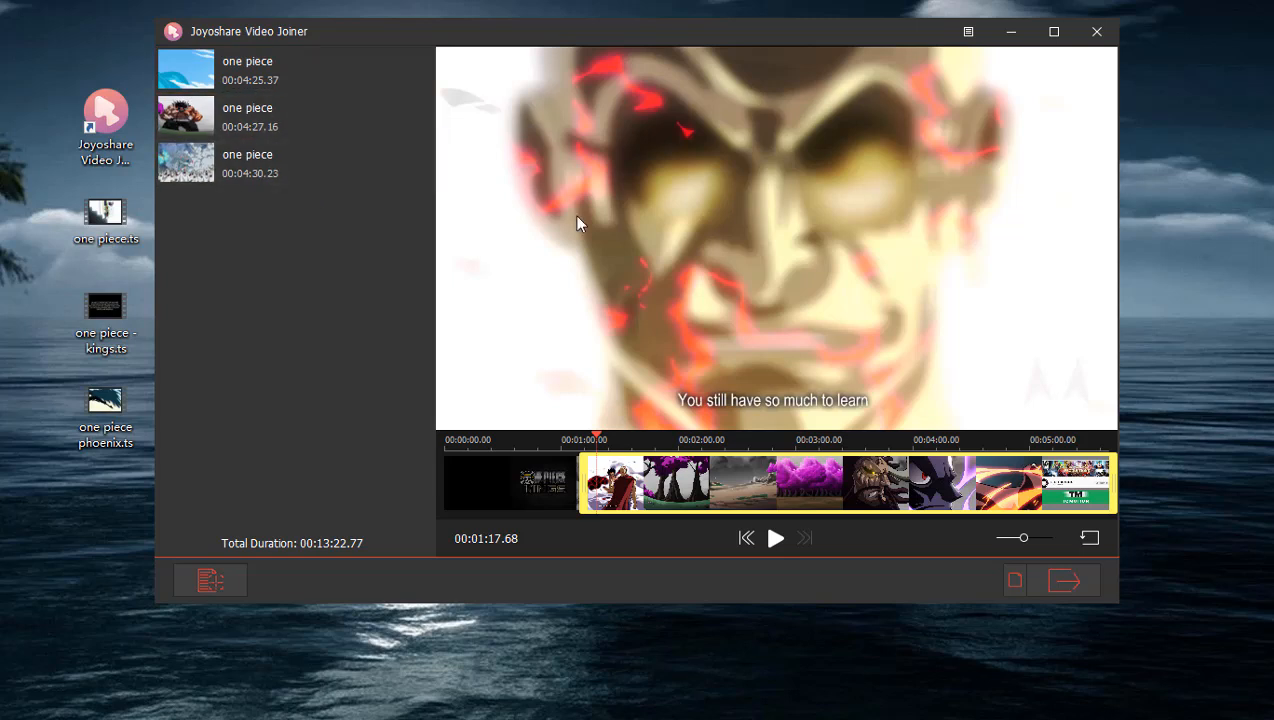
Export the joined video, then close the output folder and minimize the joiner.
{"action": "left_click", "coordinate": [1064, 580]}
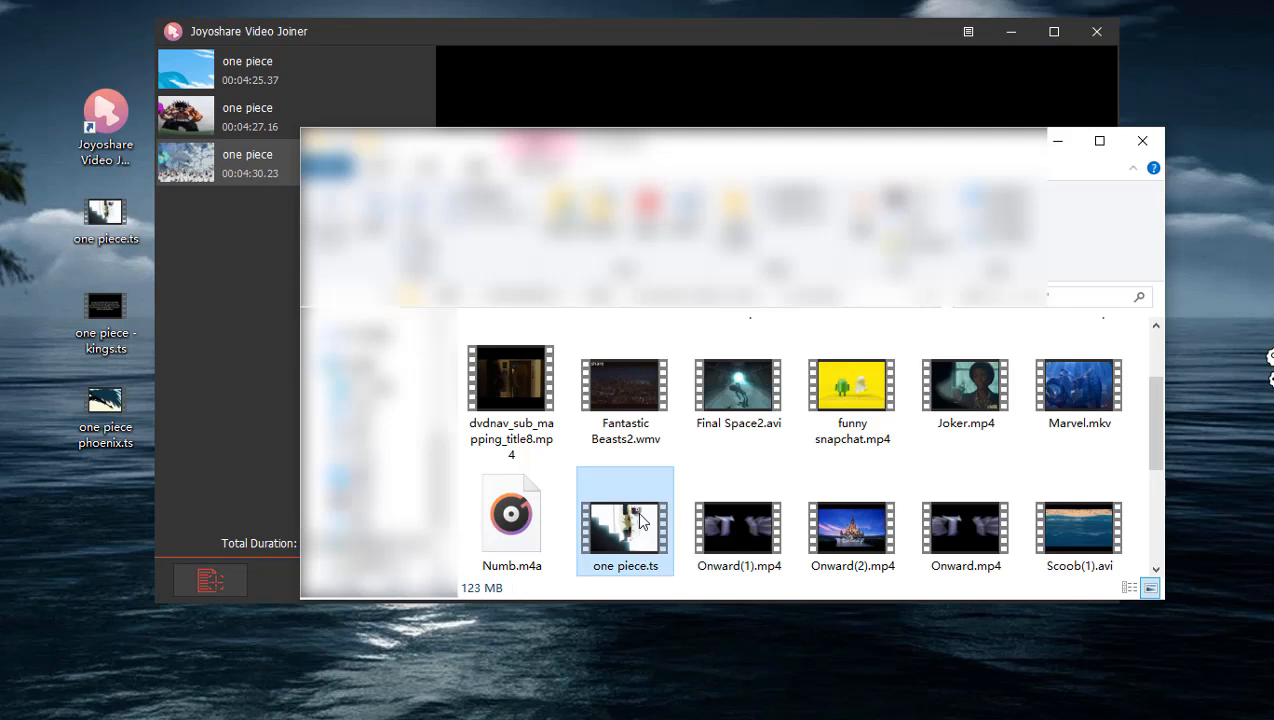
{"action": "left_click", "coordinate": [1142, 140]}
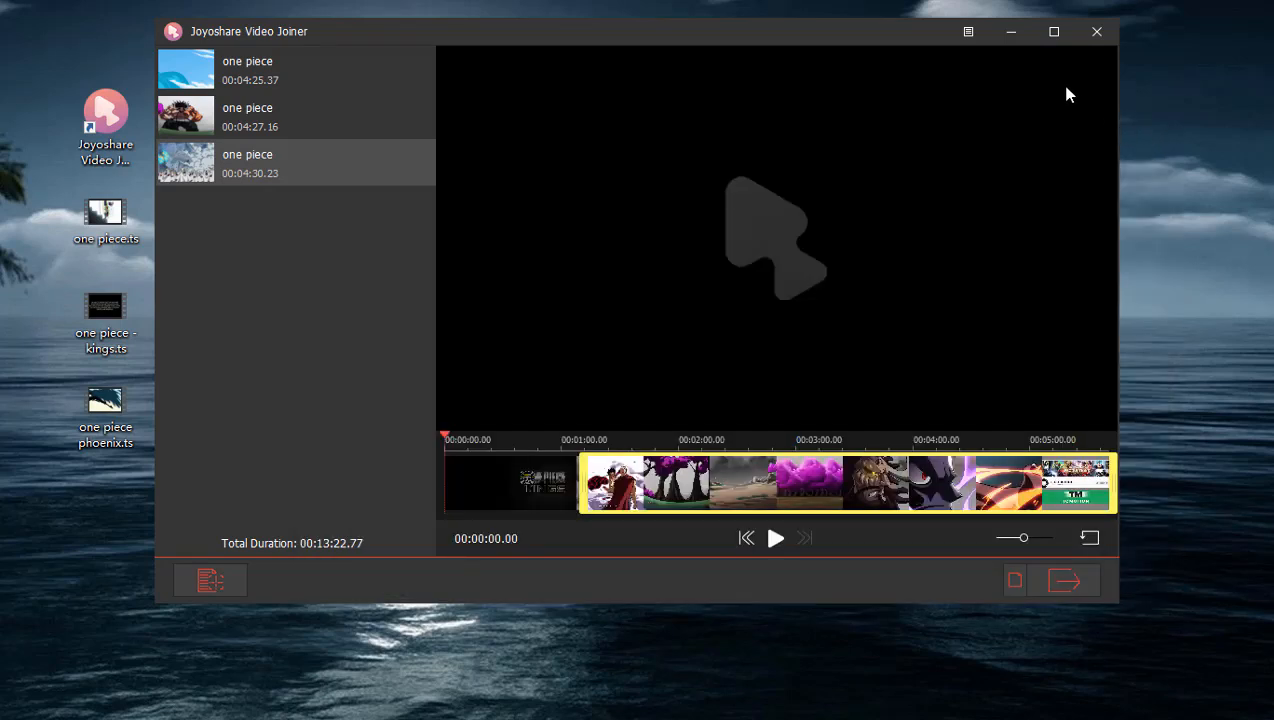
{"action": "left_click", "coordinate": [1012, 34]}
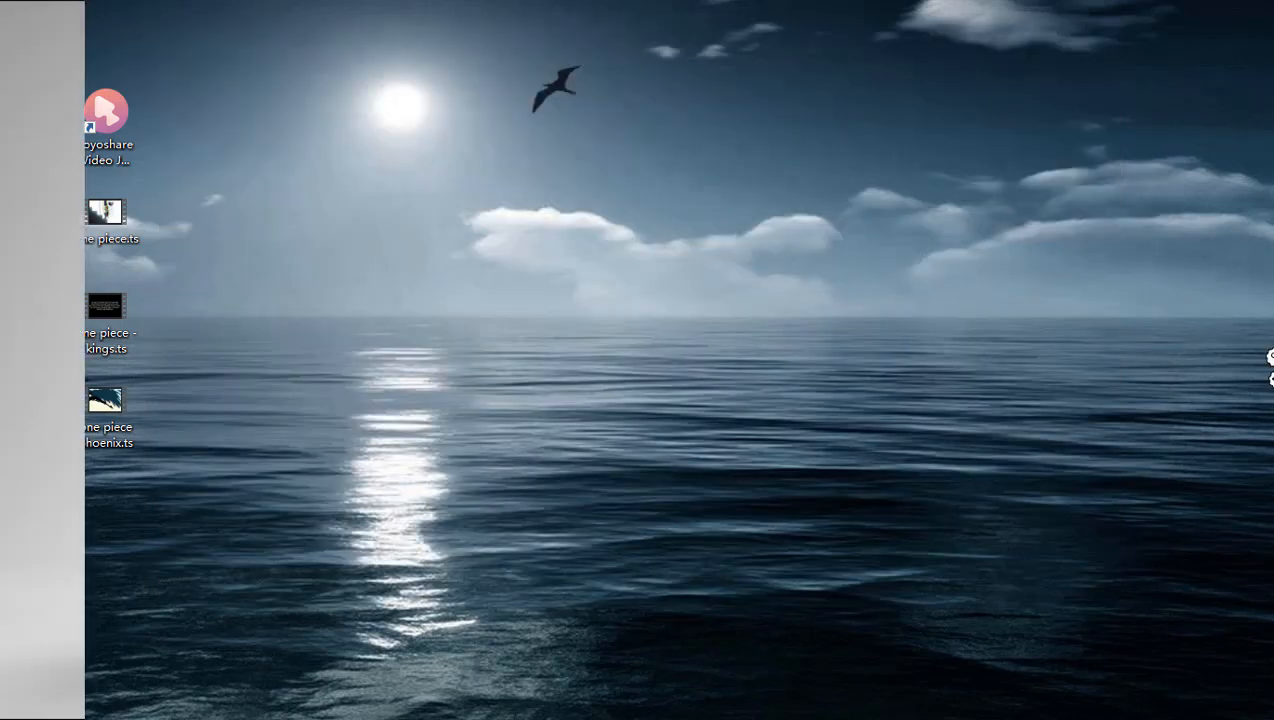